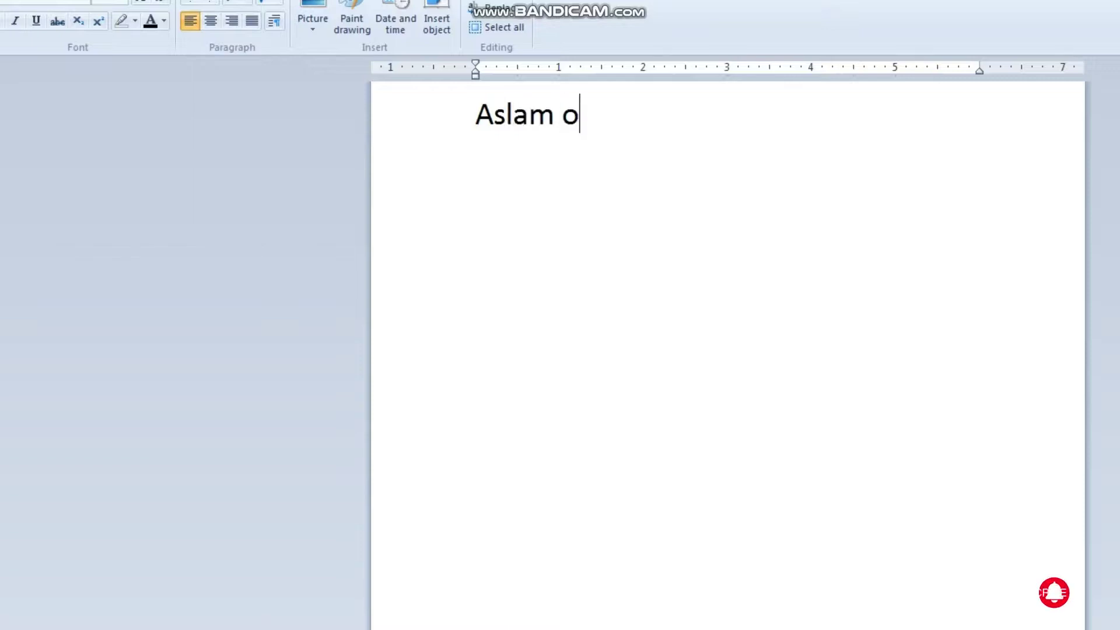
# In WordPad, type the greeting paragraph about learning picture cutting and liking, sharing, subscribing.
pyautogui.write('alikum dosoto ')
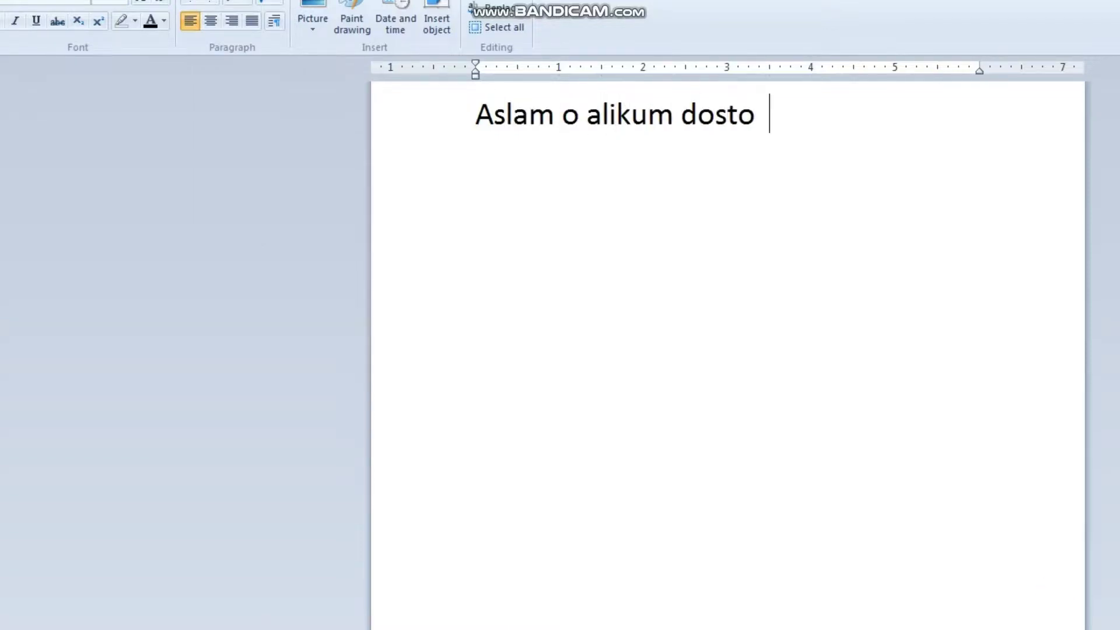
pyautogui.write('aaj ')
pyautogui.write('ta')
pyautogui.press('BackSpace')
pyautogui.press('BackSpace')
pyautogui.write('pict')
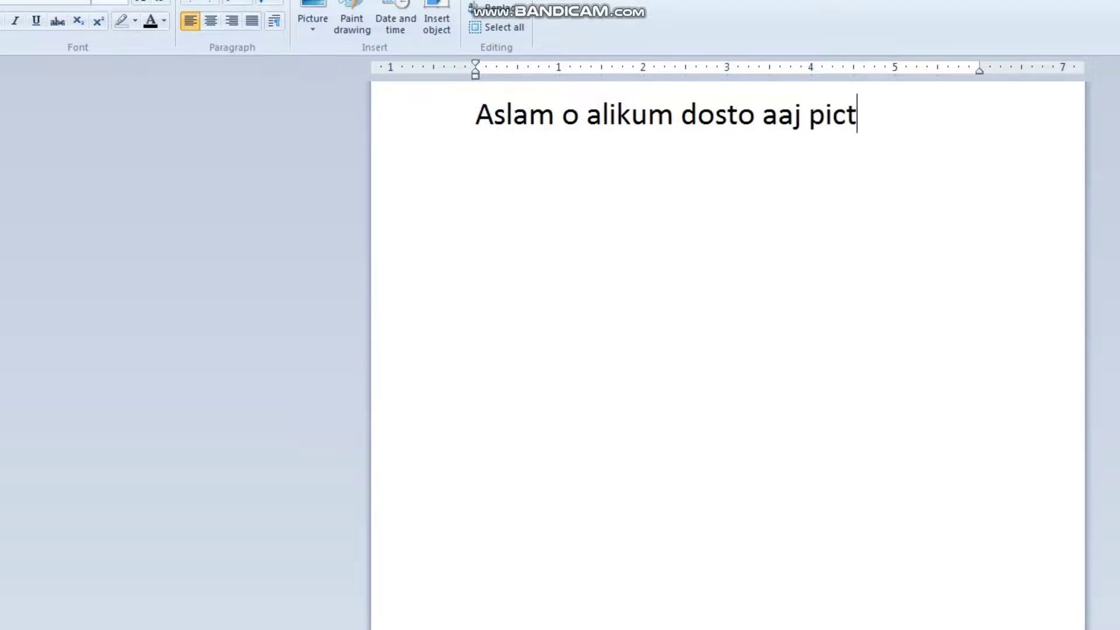
pyautogui.write('cher ki cutting karna')
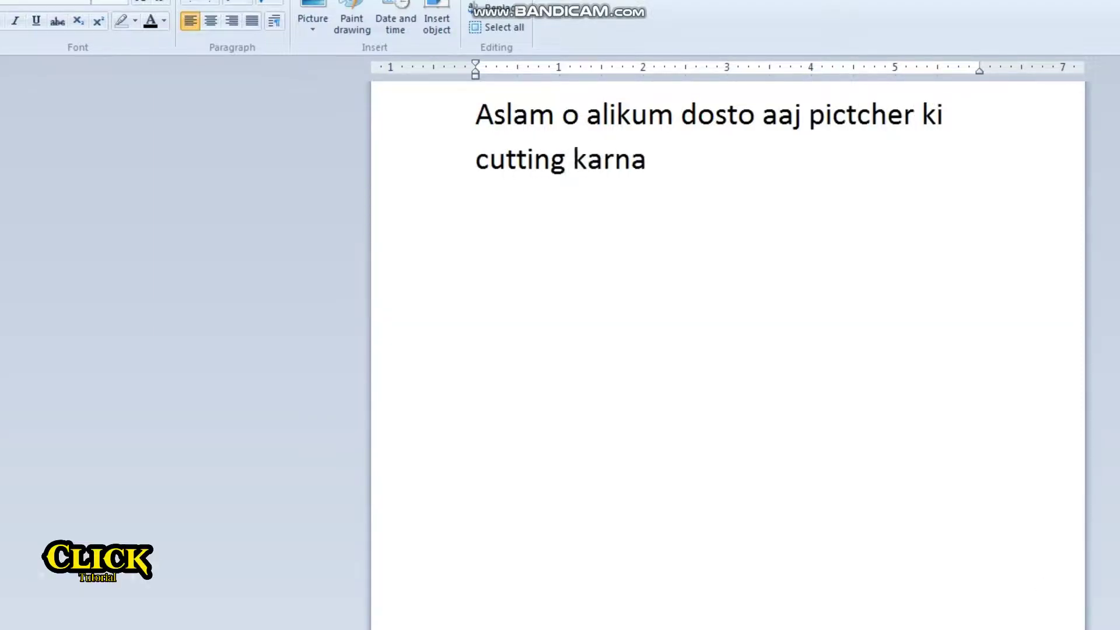
pyautogui.write(' sekhen ge')
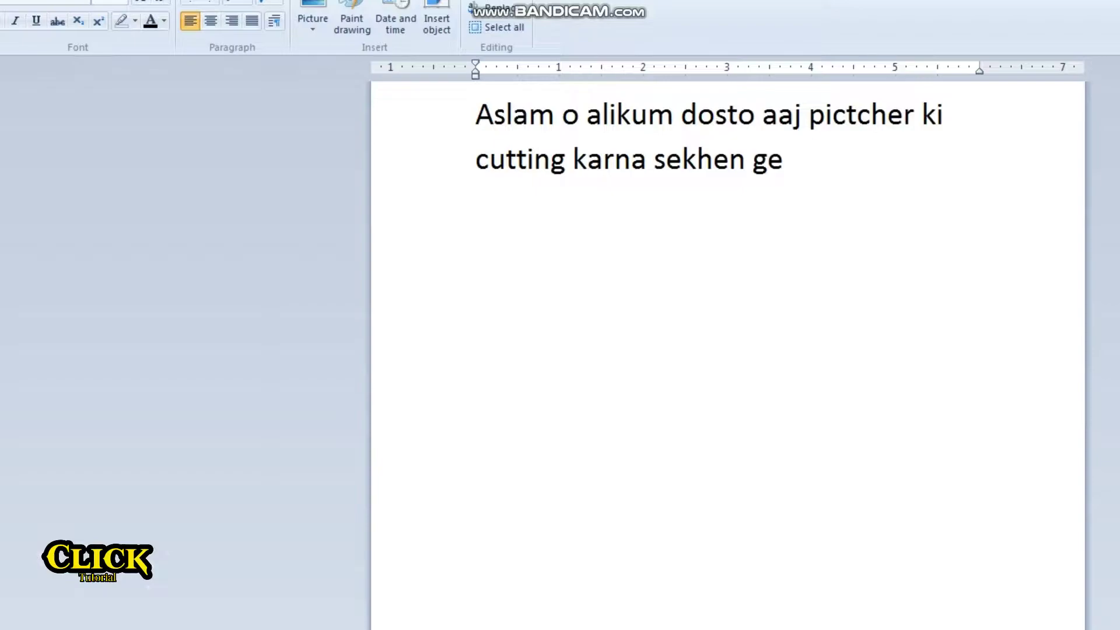
pyautogui.write(' chenal ko like sher o')
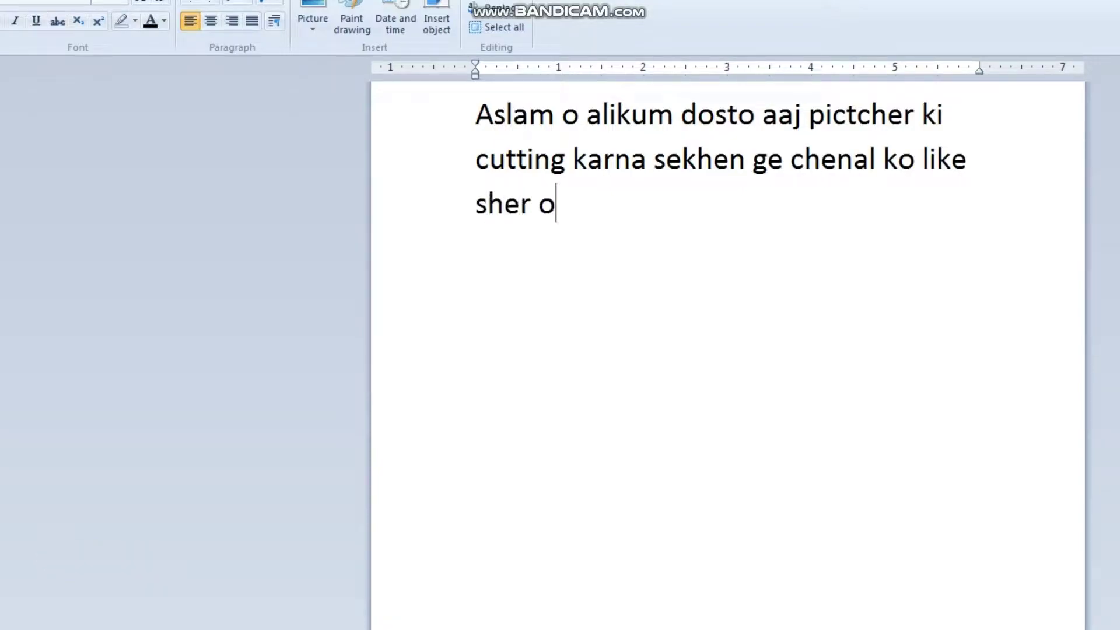
pyautogui.write('r subscribe kijiye ga shuk')
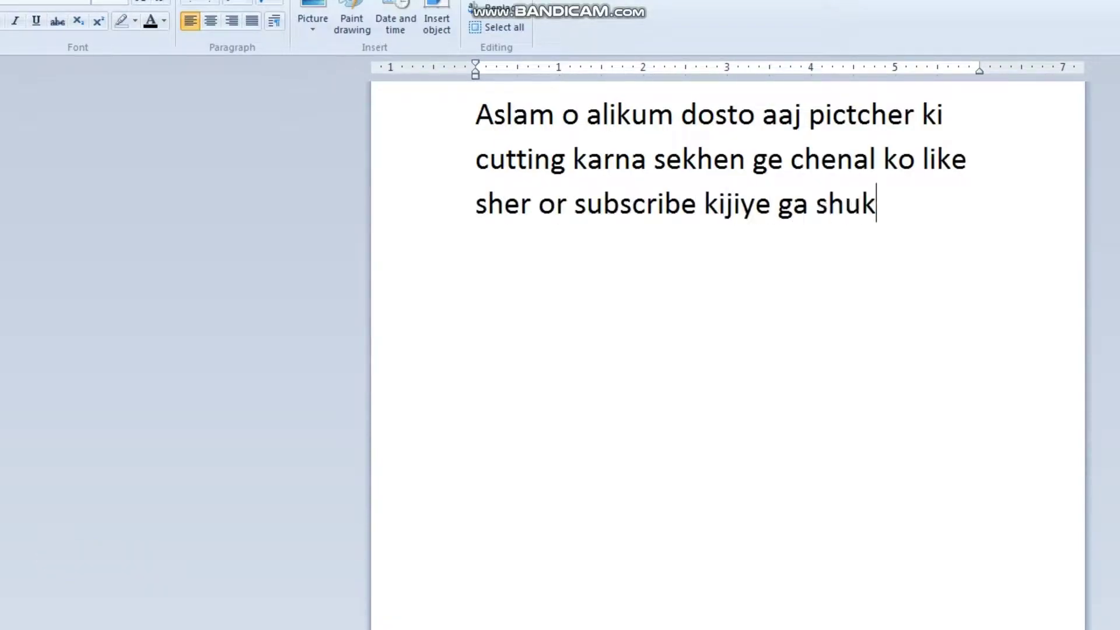
pyautogui.write('ria')
# Add the lines 'Clik Tutorial Hosla afzai ka shukria' and 'aiye class 2 Shuru Karte hain'.
pyautogui.press('Return')
pyautogui.write('Clik Tutorial ')
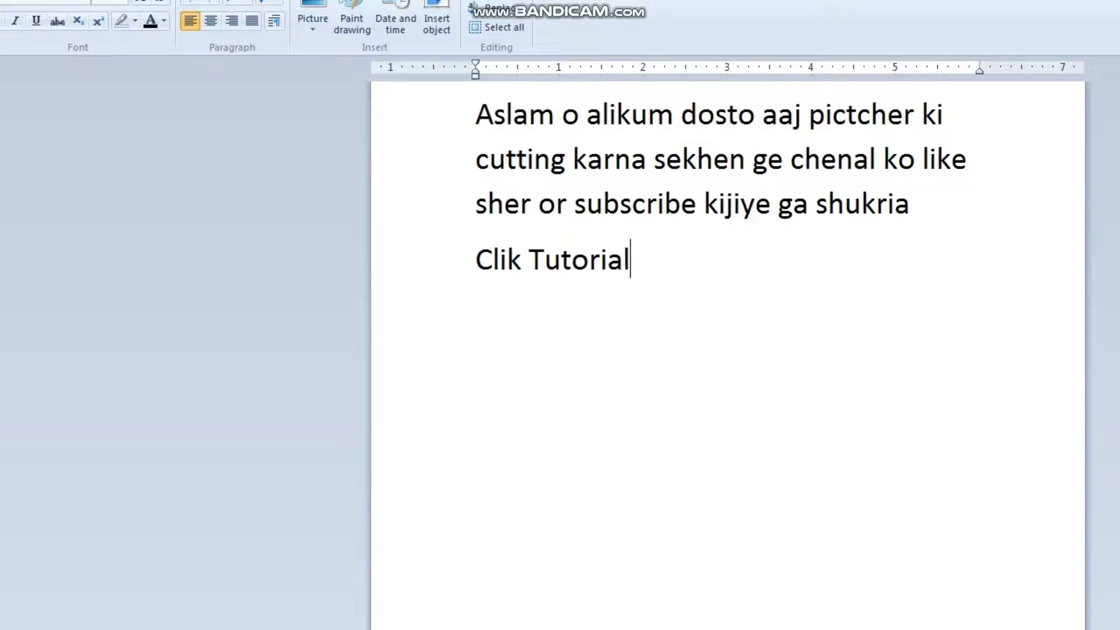
pyautogui.write('H')
pyautogui.write('osla  afzai ka shuk')
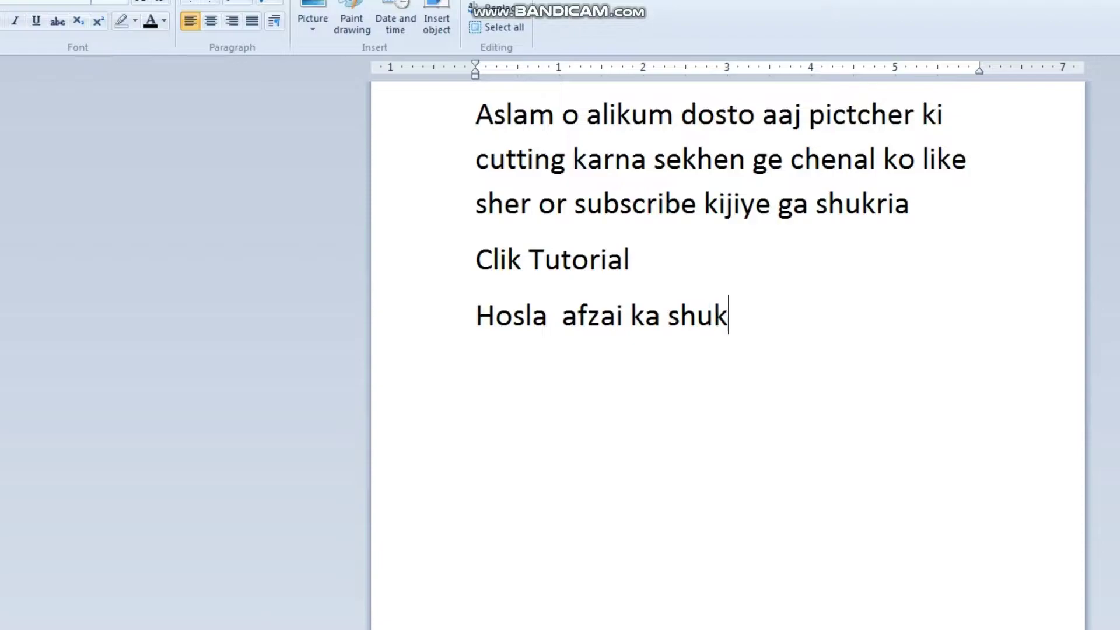
pyautogui.write('ria')
pyautogui.press('Return')
pyautogui.write('aiye class ')
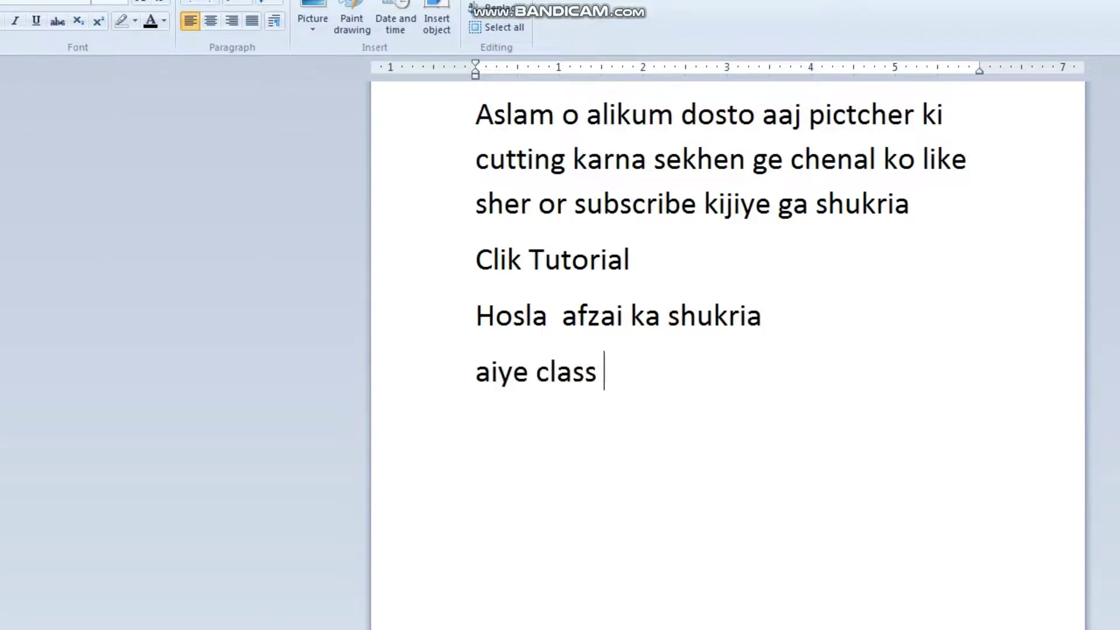
pyautogui.write('2 Shuru Karte hain')
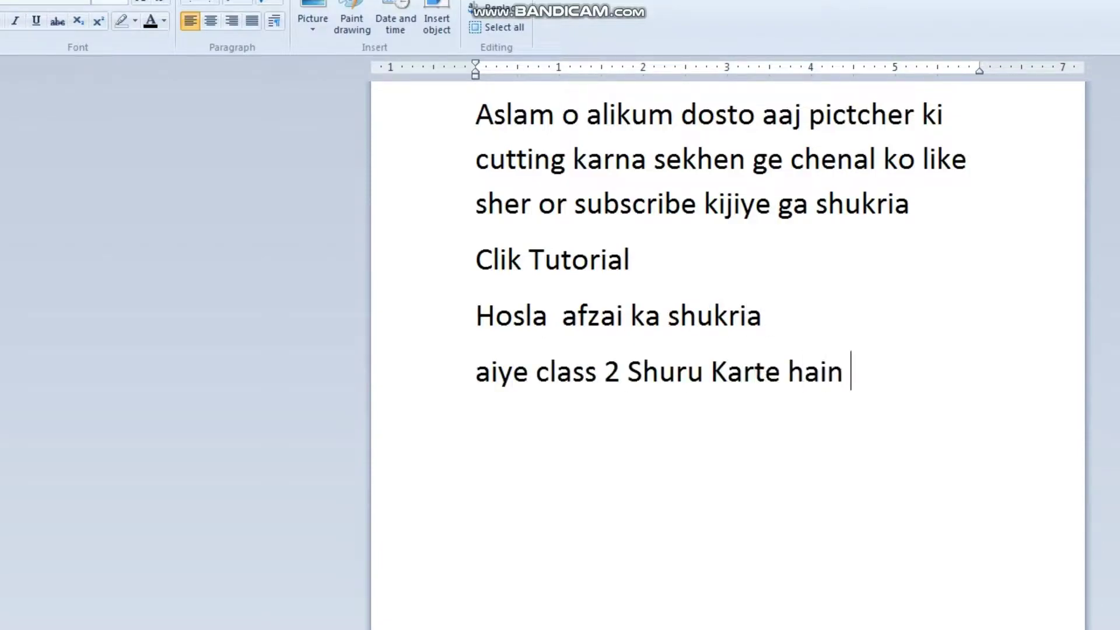
pyautogui.press('BackSpace')
pyautogui.press('BackSpace')
pyautogui.press('BackSpace')
pyautogui.write('en')
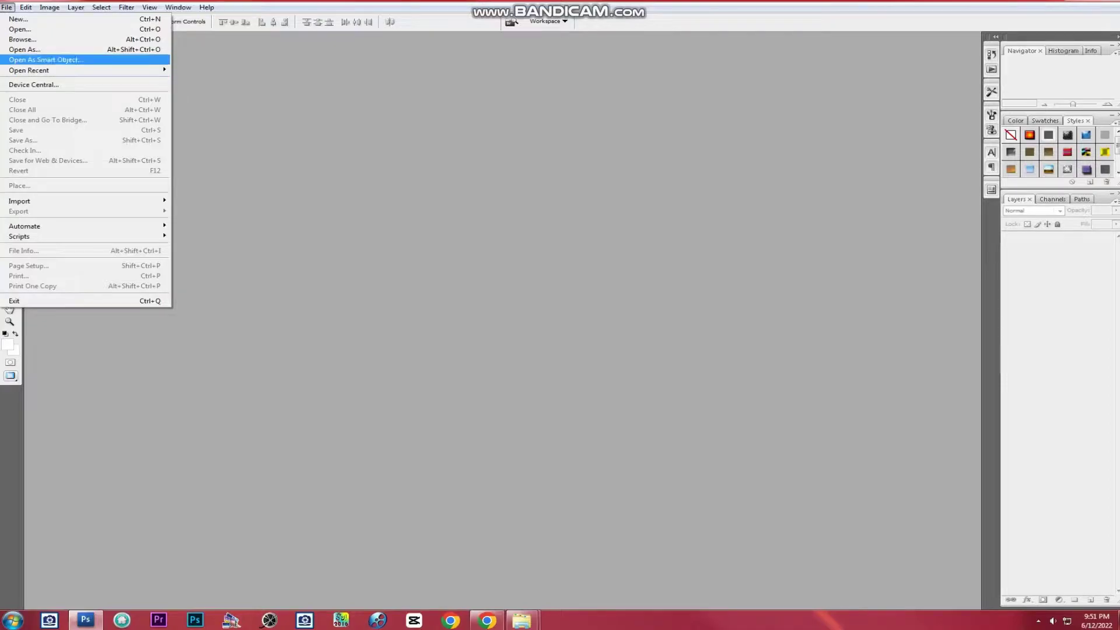
pyautogui.press('Up')
pyautogui.press('Up')
pyautogui.press('Up')
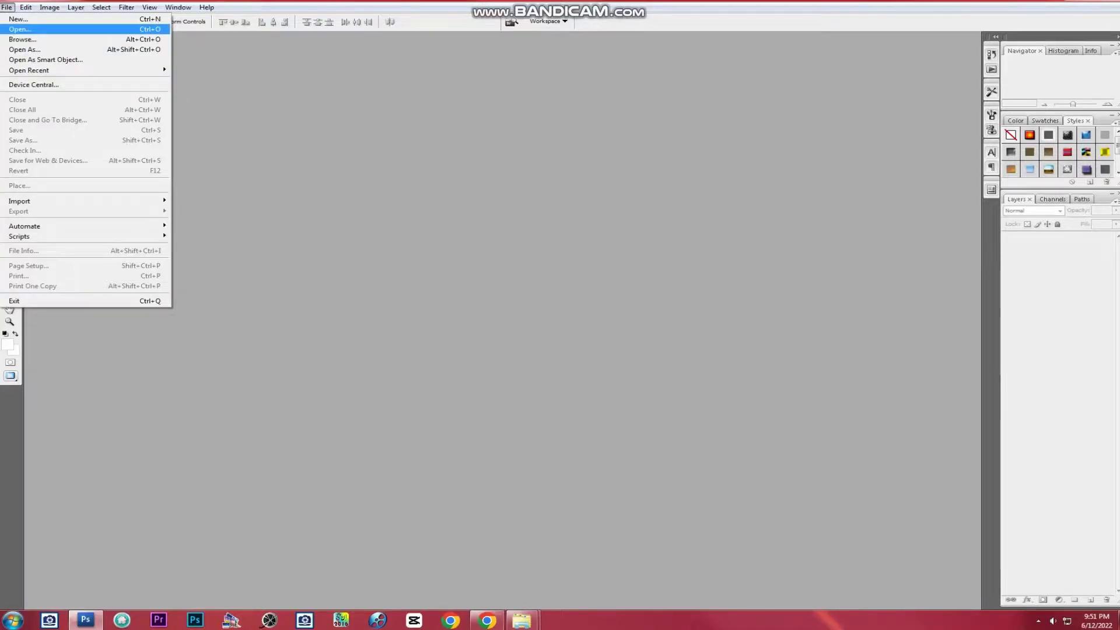
# Open photo A (3) of the laughing woman in Photoshop.
pyautogui.press('Return')
pyautogui.click(558, 216)
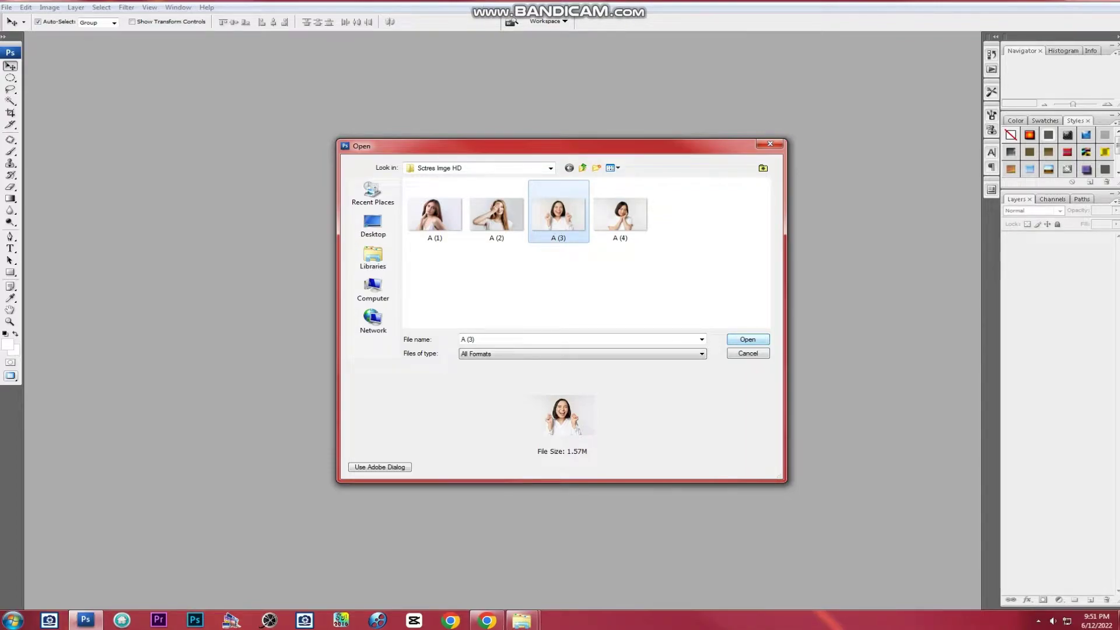
pyautogui.press('Return')
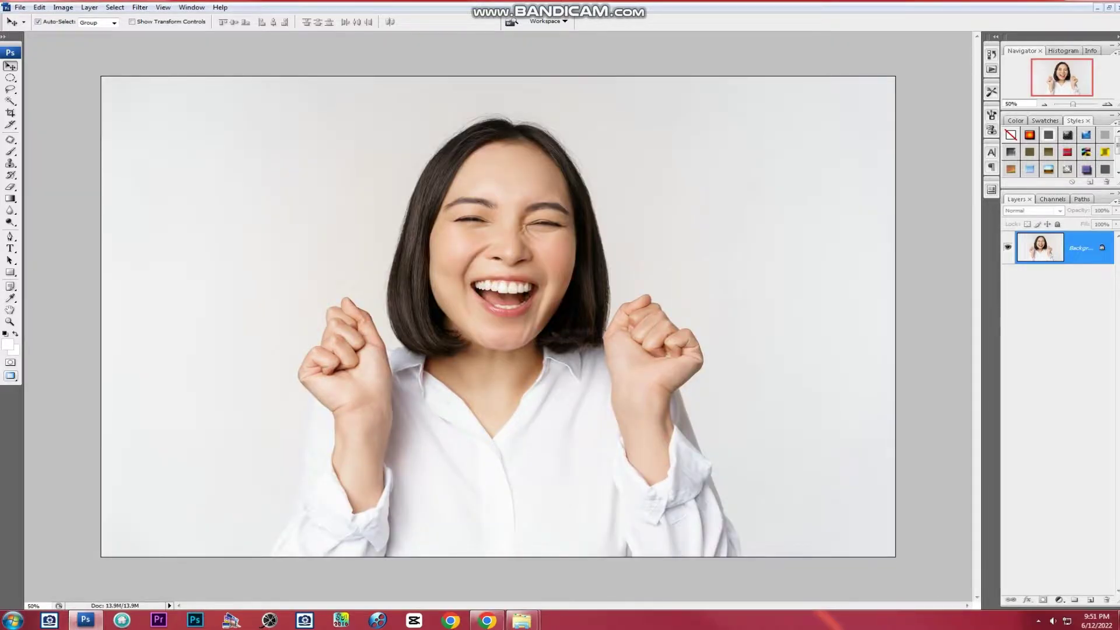
pyautogui.scroll(1, 233, 409)
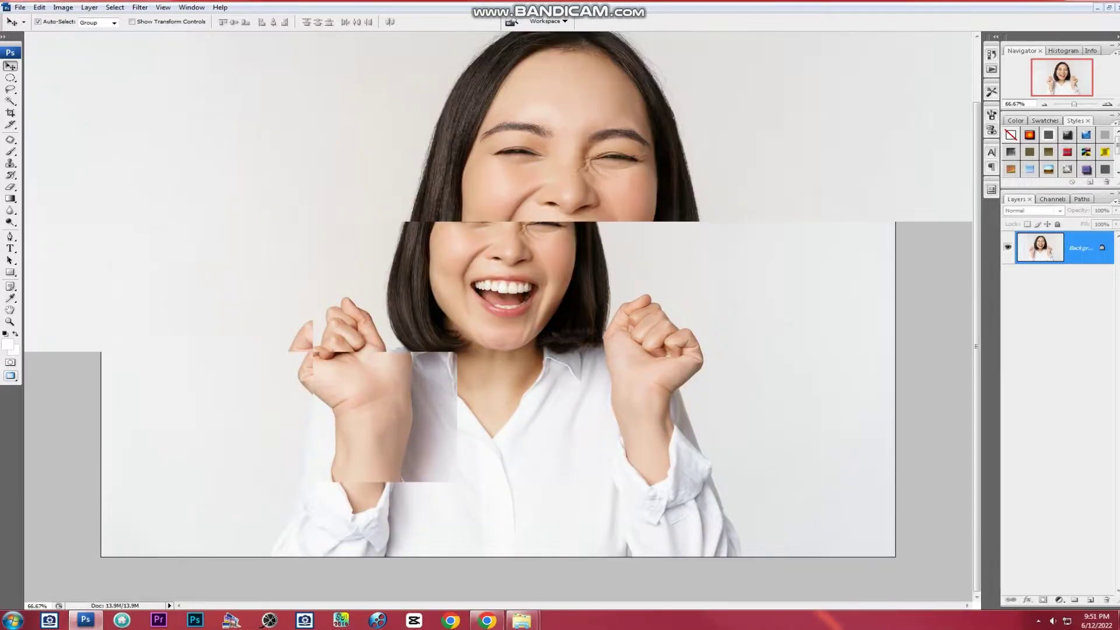
pyautogui.scroll(1, 234, 408)
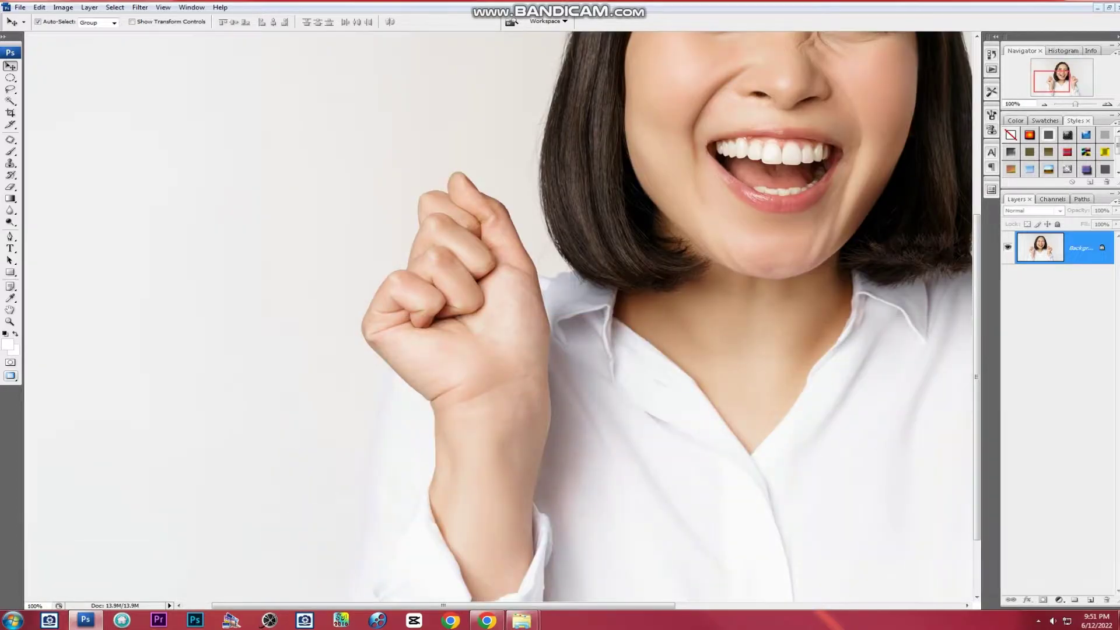
pyautogui.scroll(1, 431, 525)
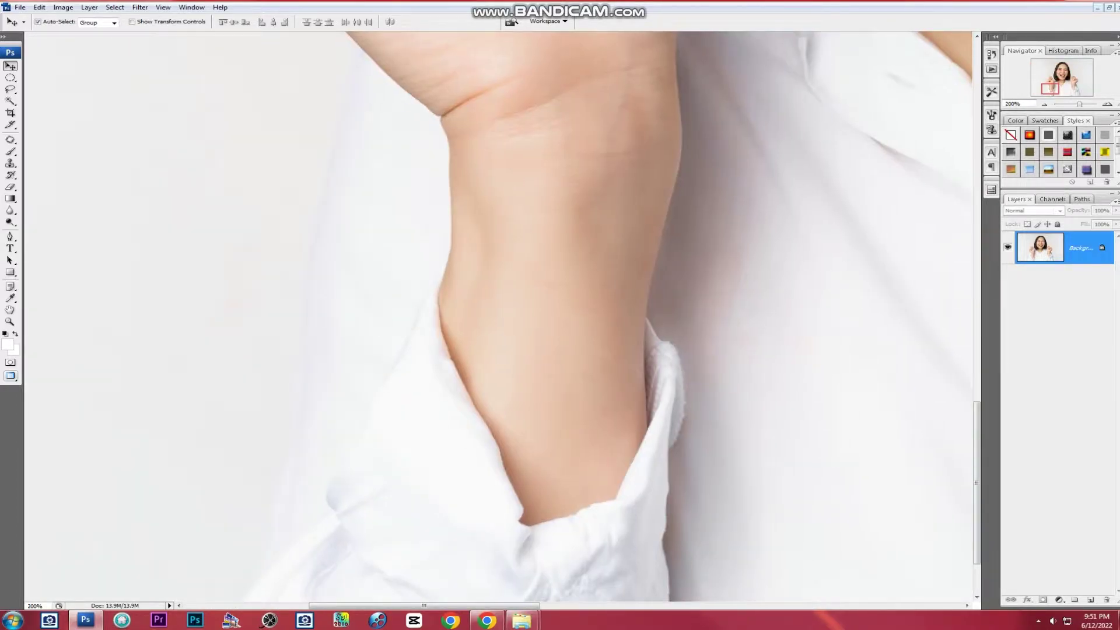
pyautogui.scroll(-3, 496, 315)
pyautogui.press('f')
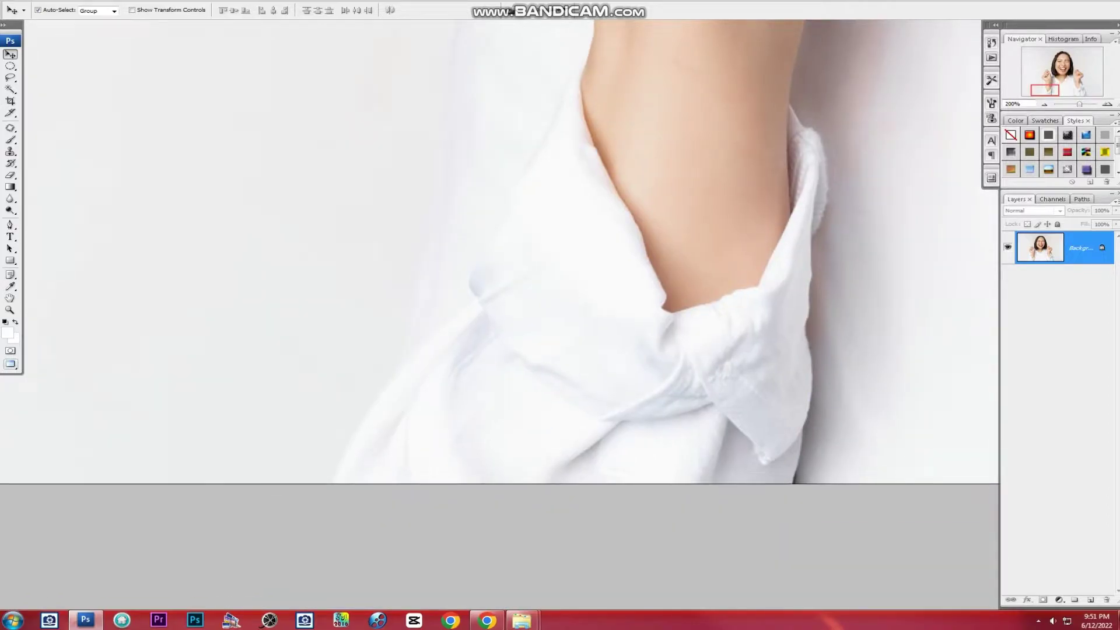
pyautogui.scroll(2, 496, 315)
pyautogui.scroll(5, 496, 315)
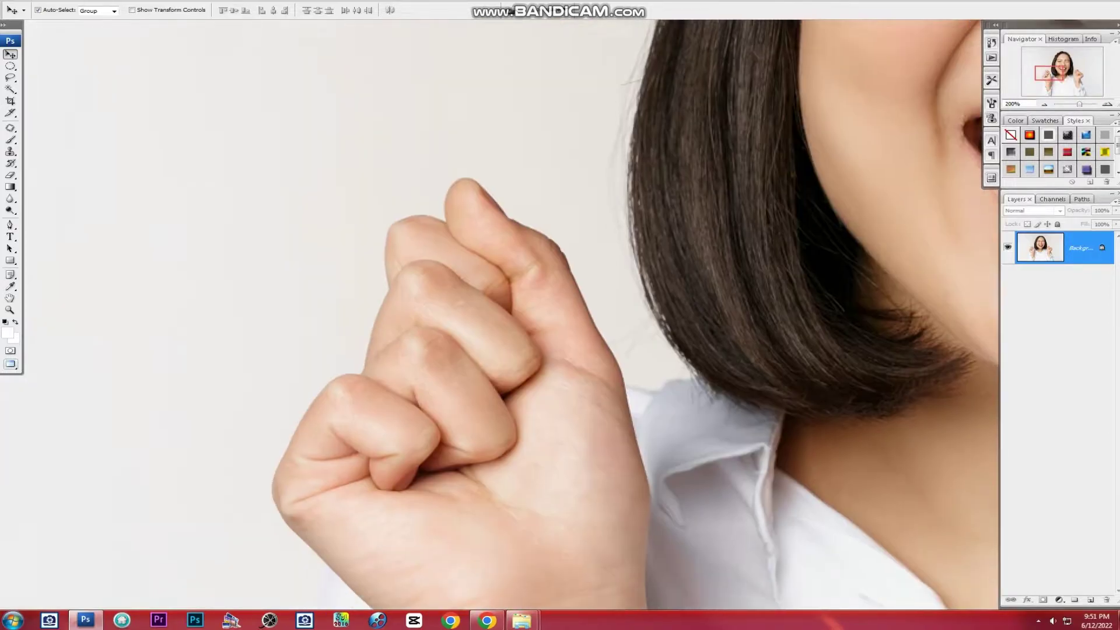
pyautogui.scroll(4, 496, 316)
pyautogui.scroll(2, 496, 315)
pyautogui.scroll(4, 496, 315)
pyautogui.scroll(1, 496, 315)
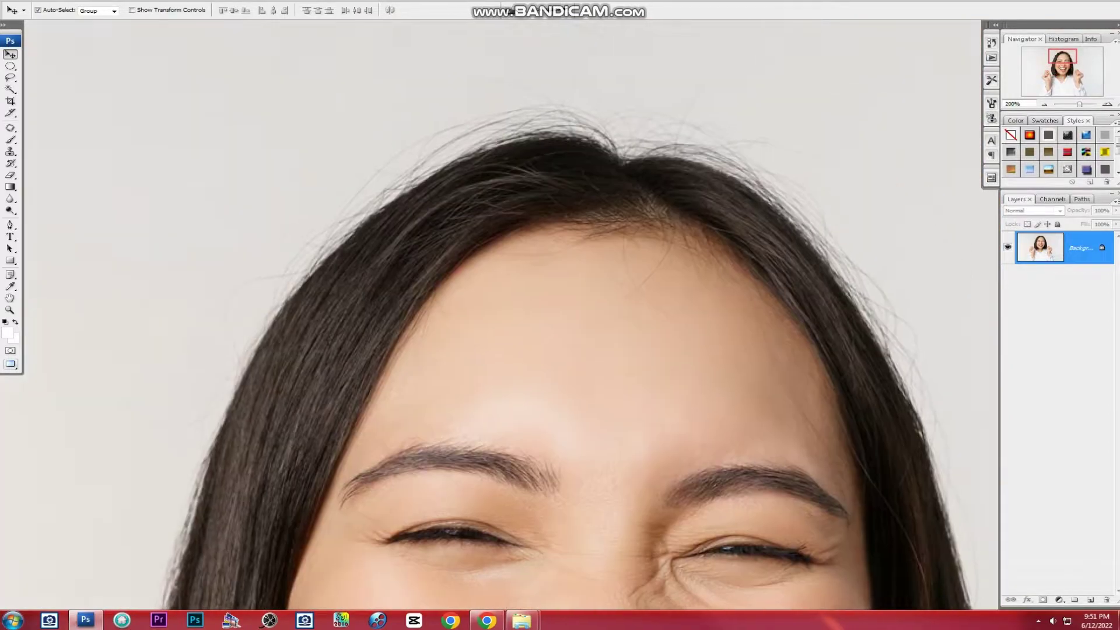
pyautogui.scroll(-4, 496, 315)
pyautogui.scroll(-2, 496, 315)
pyautogui.scroll(-5, 496, 315)
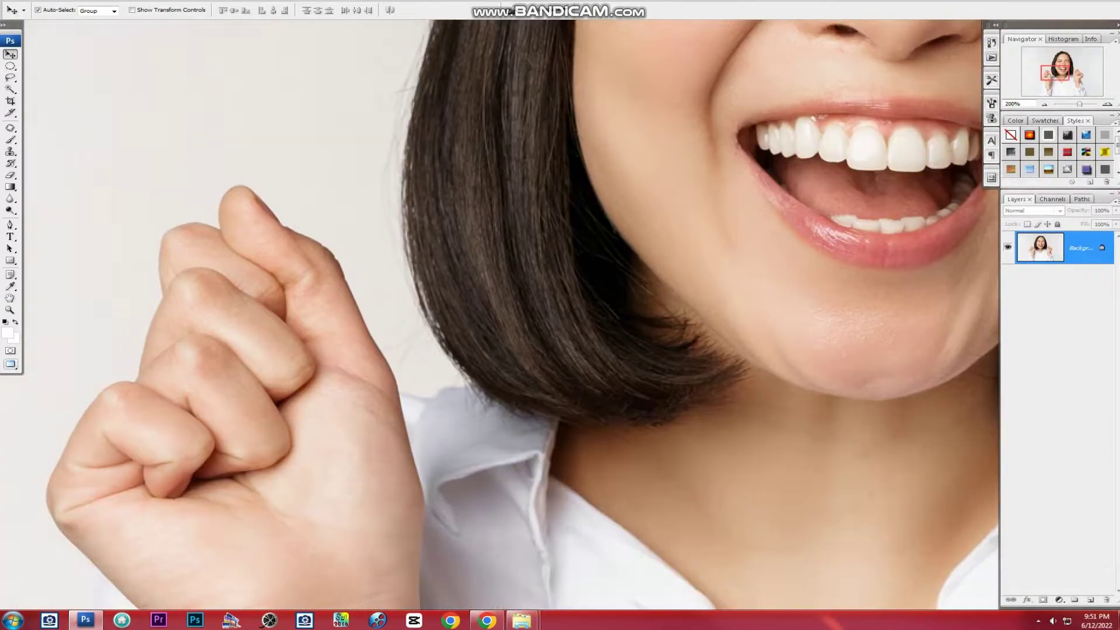
pyautogui.scroll(-2, 496, 315)
pyautogui.hscroll(-5, 496, 315)
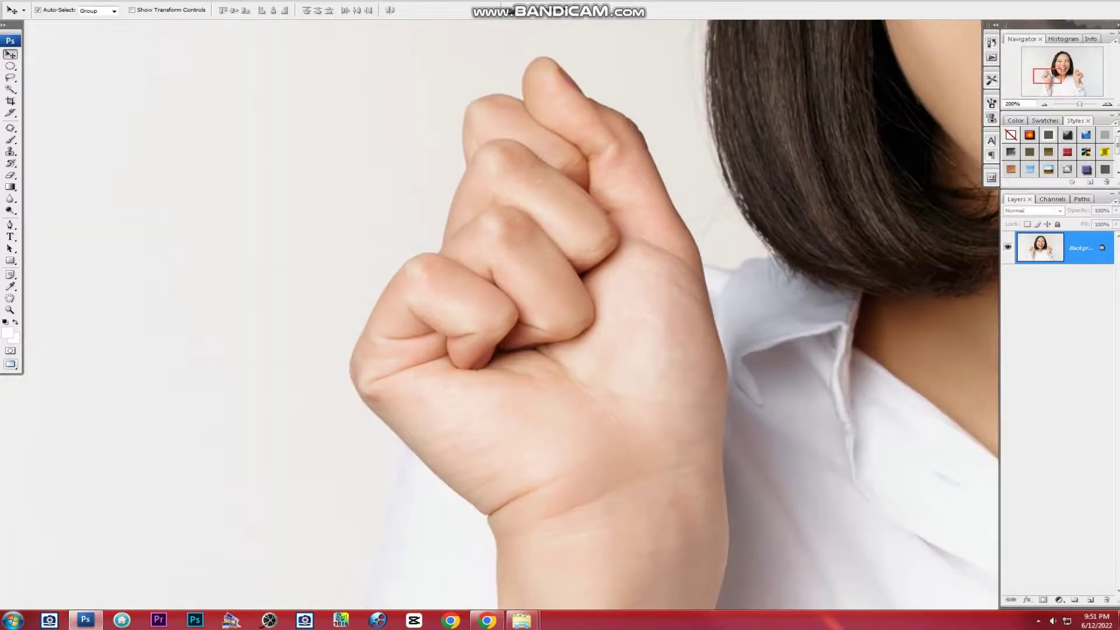
pyautogui.hscroll(2, 496, 315)
pyautogui.hscroll(2, 496, 315)
pyautogui.scroll(-4, 496, 315)
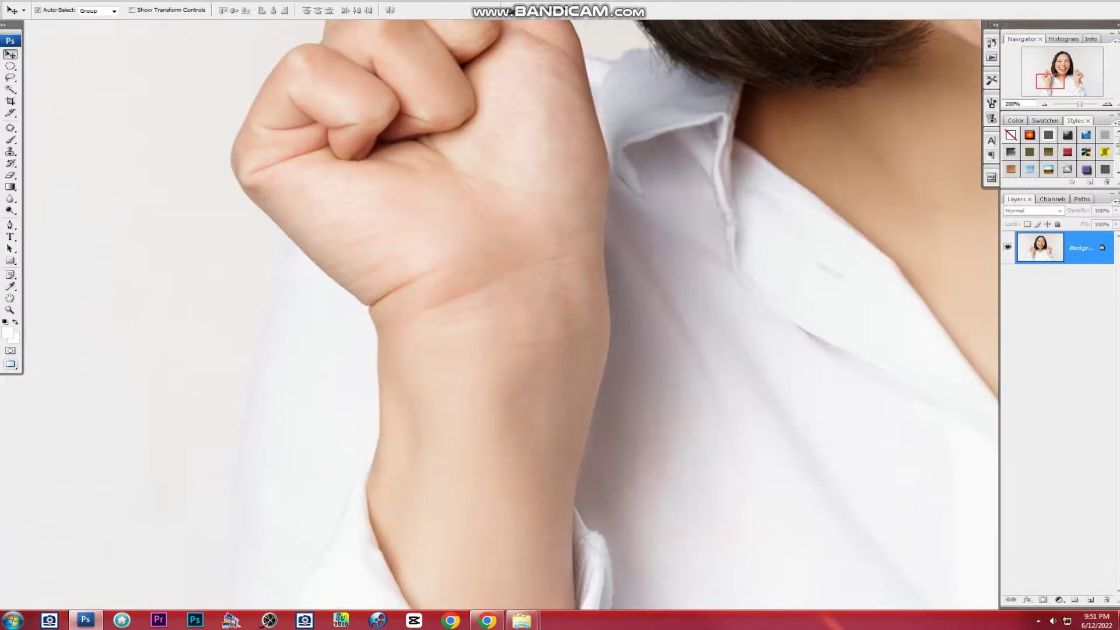
pyautogui.scroll(-2, 496, 315)
pyautogui.scroll(-4, 496, 315)
pyautogui.hscroll(-4, 496, 315)
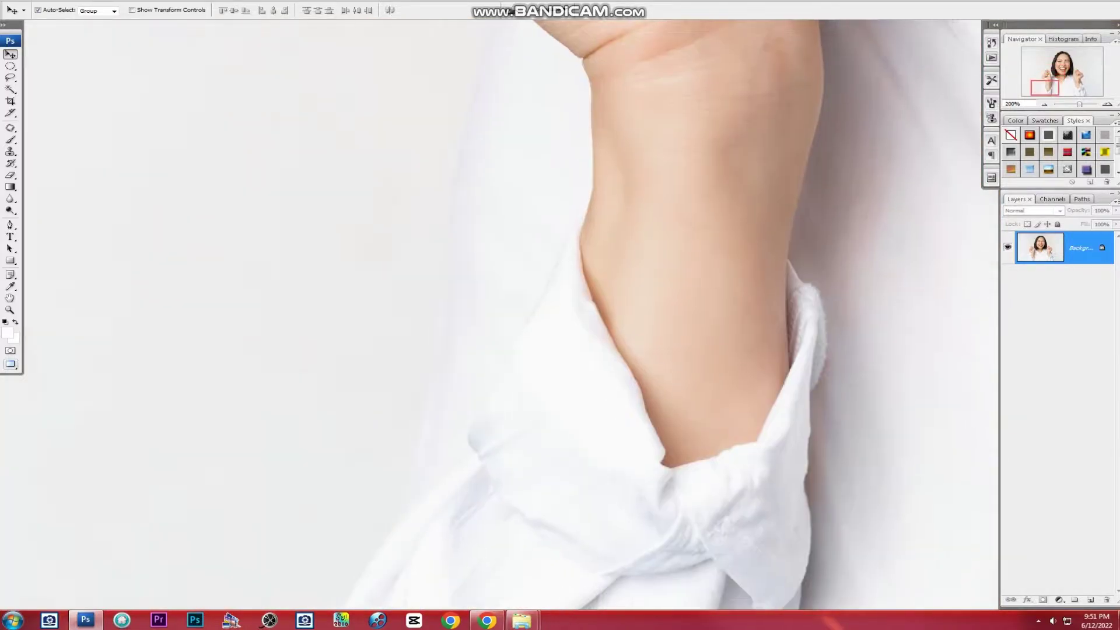
pyautogui.hotkey('ctrl', '-')
pyautogui.hotkey('ctrl', '-')
pyautogui.hotkey('ctrl', '-')
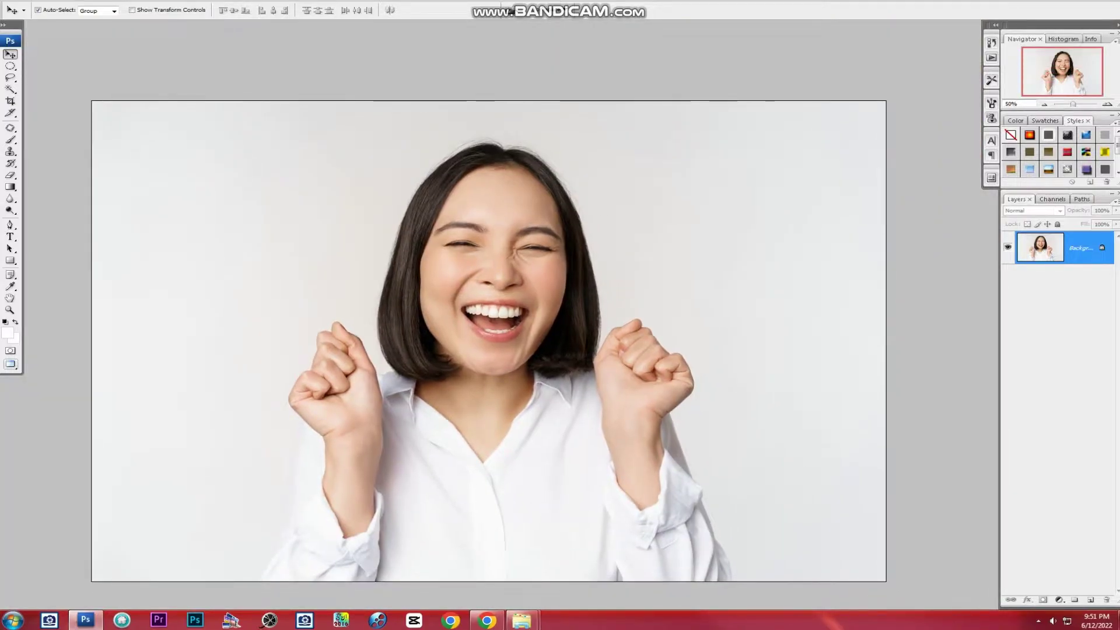
# Switch to the Rectangular Marquee tool and select the entire image.
pyautogui.press('m')
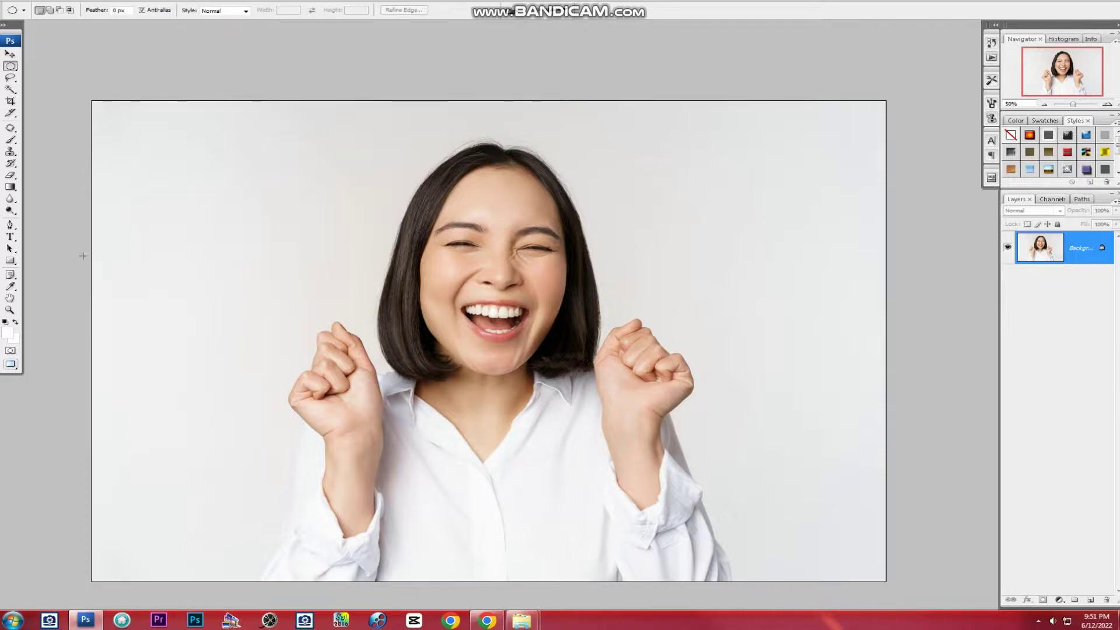
pyautogui.rightClick(10, 66)
pyautogui.click(64, 65)
pyautogui.hotkey('ctrl', 'a')
pyautogui.rightClick(10, 66)
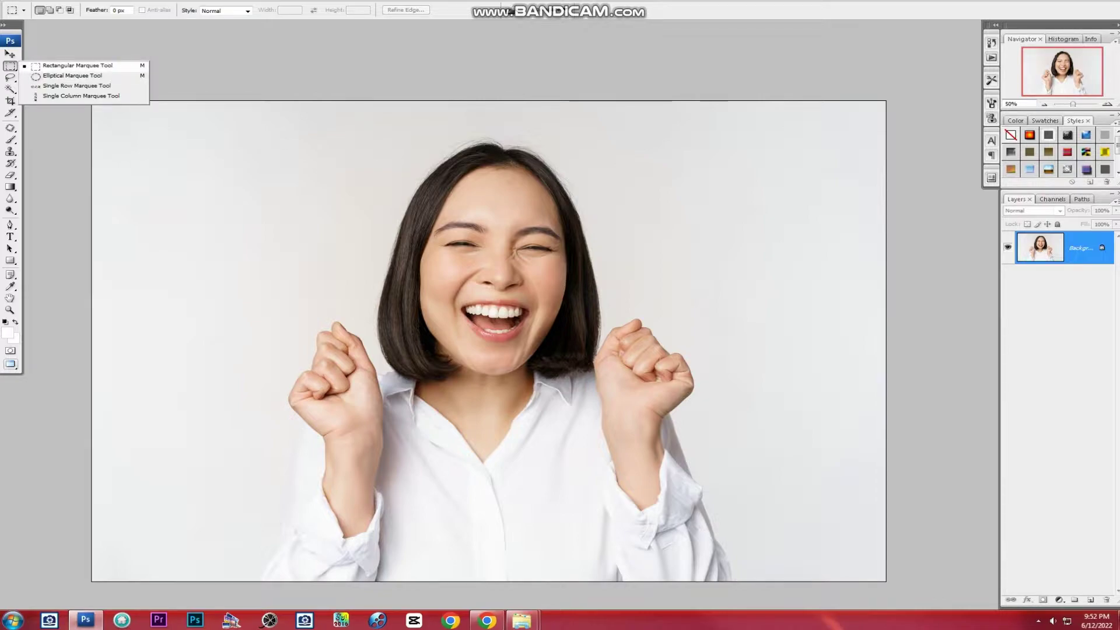
pyautogui.click(75, 65)
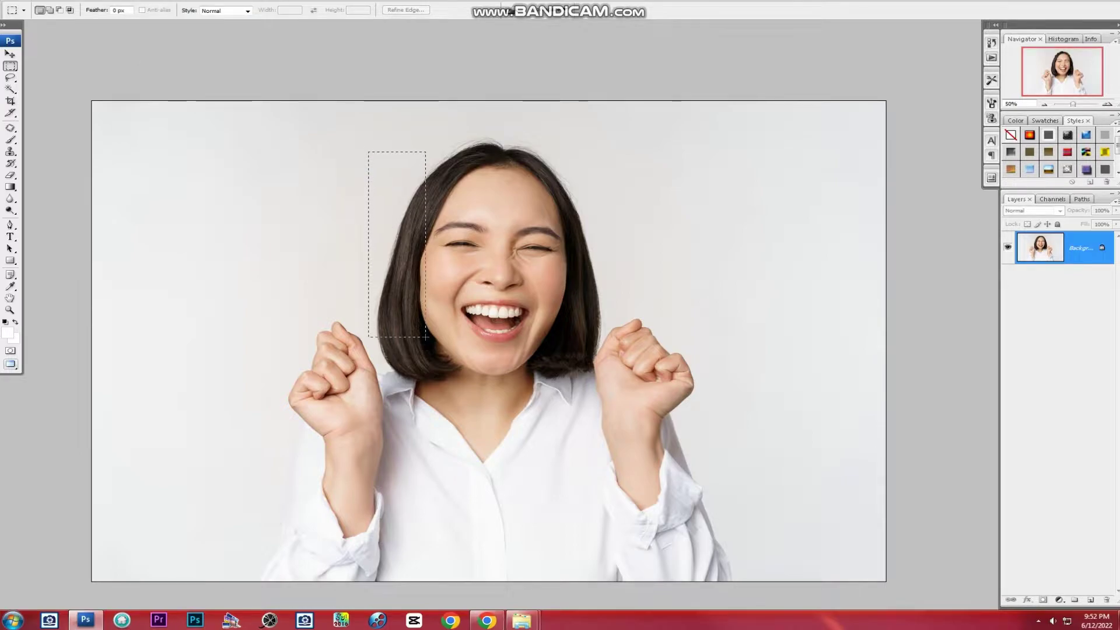
# Add rectangular blocks along the left hair edge, above the head and beside the right hair.
pyautogui.moveTo(410, 305)
pyautogui.mouseDown()
pyautogui.moveTo(429, 346)
pyautogui.moveTo(407, 402)
pyautogui.moveTo(366, 599)
pyautogui.mouseUp()
pyautogui.hotkey('ctrl', '+')
pyautogui.hotkey('ctrl', '+')
pyautogui.moveTo(400, 109)
pyautogui.mouseDown()
pyautogui.moveTo(567, 335)
pyautogui.moveTo(518, 390)
pyautogui.mouseUp()
pyautogui.moveTo(516, 174); pyautogui.dragTo(691, 353)
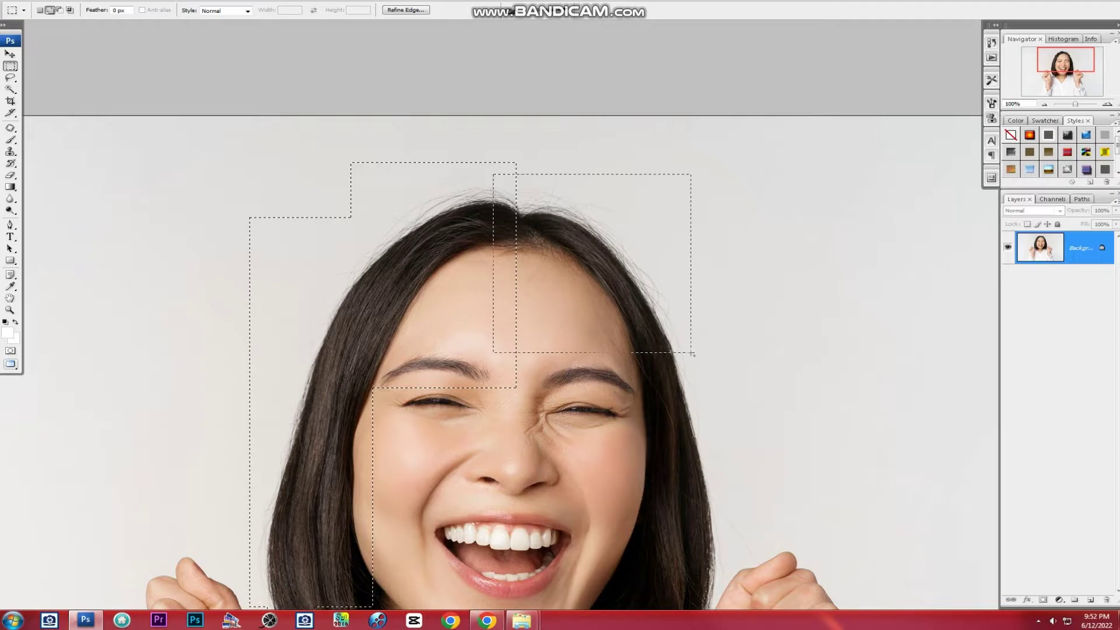
pyautogui.moveTo(594, 187)
pyautogui.mouseDown()
pyautogui.moveTo(487, 150)
pyautogui.moveTo(420, 12)
pyautogui.mouseUp()
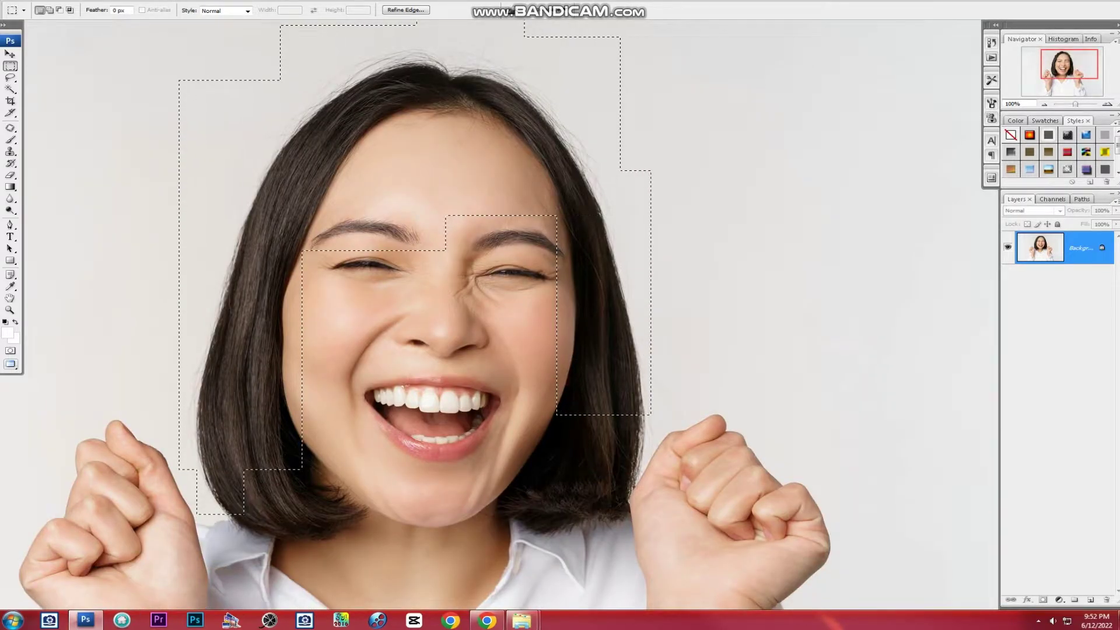
pyautogui.moveTo(649, 410)
pyautogui.mouseDown()
pyautogui.moveTo(647, 247)
pyautogui.moveTo(640, 293)
pyautogui.mouseUp()
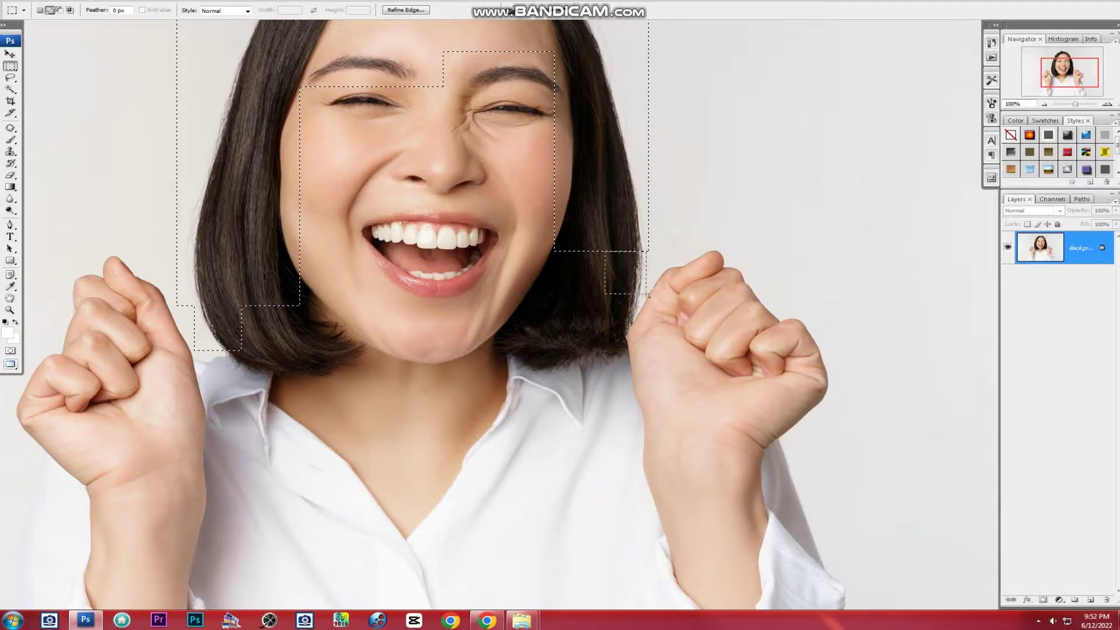
pyautogui.moveTo(635, 247); pyautogui.dragTo(655, 271)
# Add the lower right hair edge to the selection and launch Extract with Alt+Ctrl+X.
pyautogui.scroll(-3, 652, 274)
pyautogui.scroll(2, 633, 167)
pyautogui.scroll(1, 641, 175)
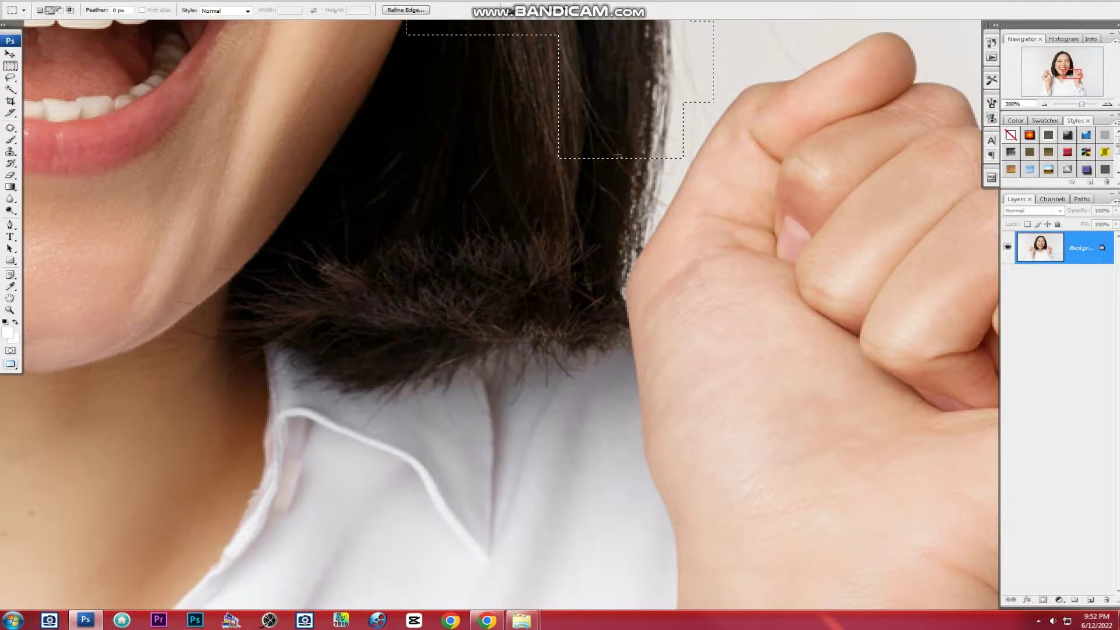
pyautogui.moveTo(611, 151); pyautogui.dragTo(671, 201)
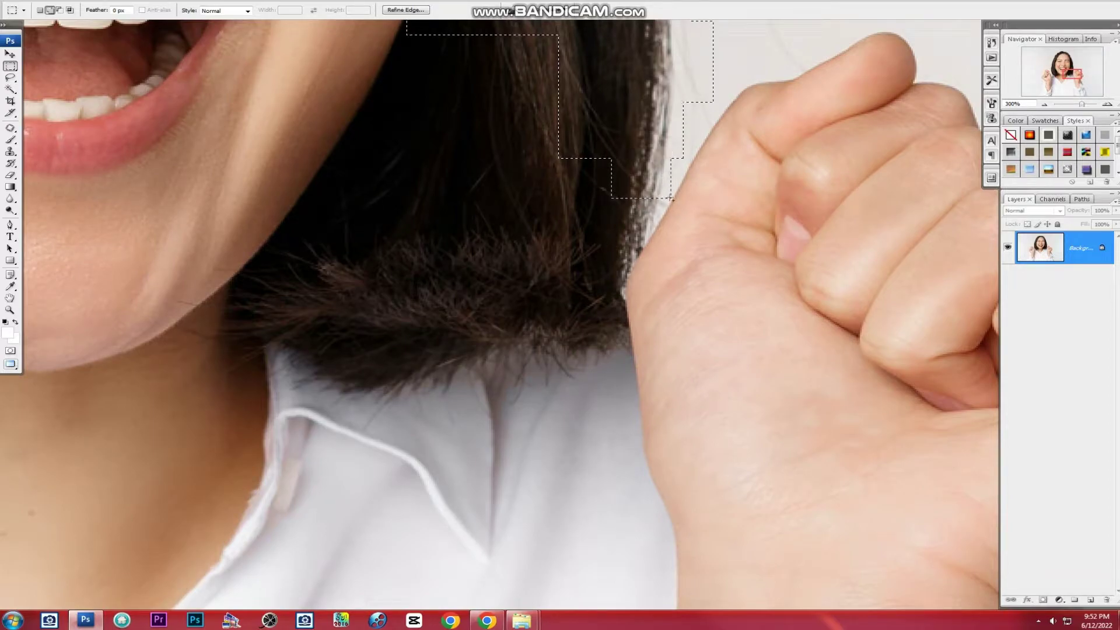
pyautogui.hotkey('ctrl', 'alt', 'x')
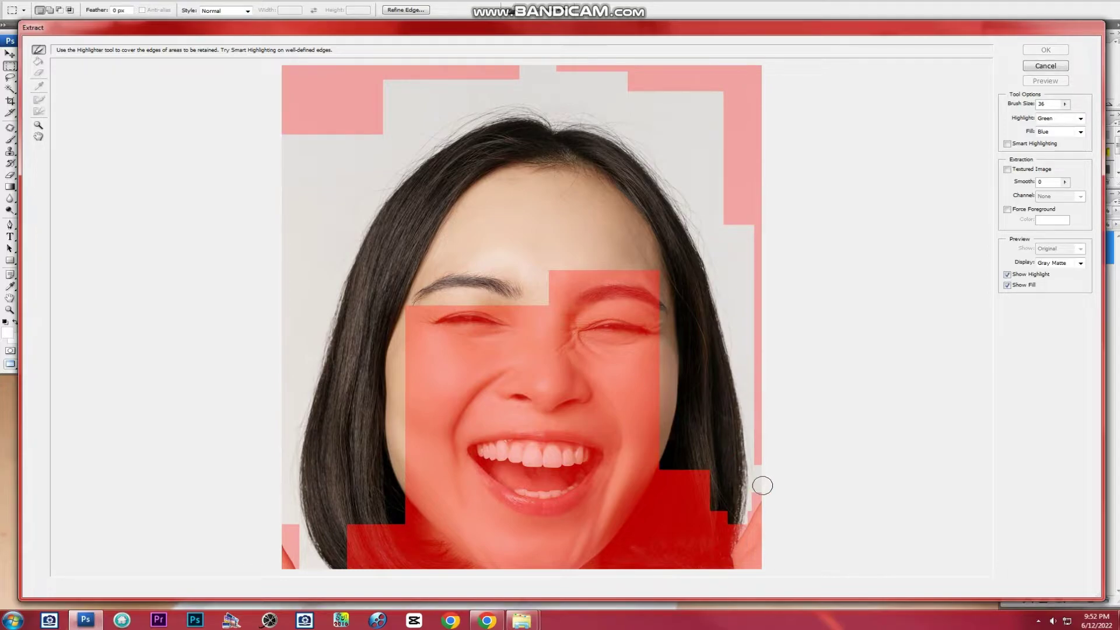
# Trace the right, top and left hair edges with an enlarged Edge Highlighter brush.
pyautogui.press(']')
pyautogui.moveTo(763, 486); pyautogui.dragTo(716, 292)
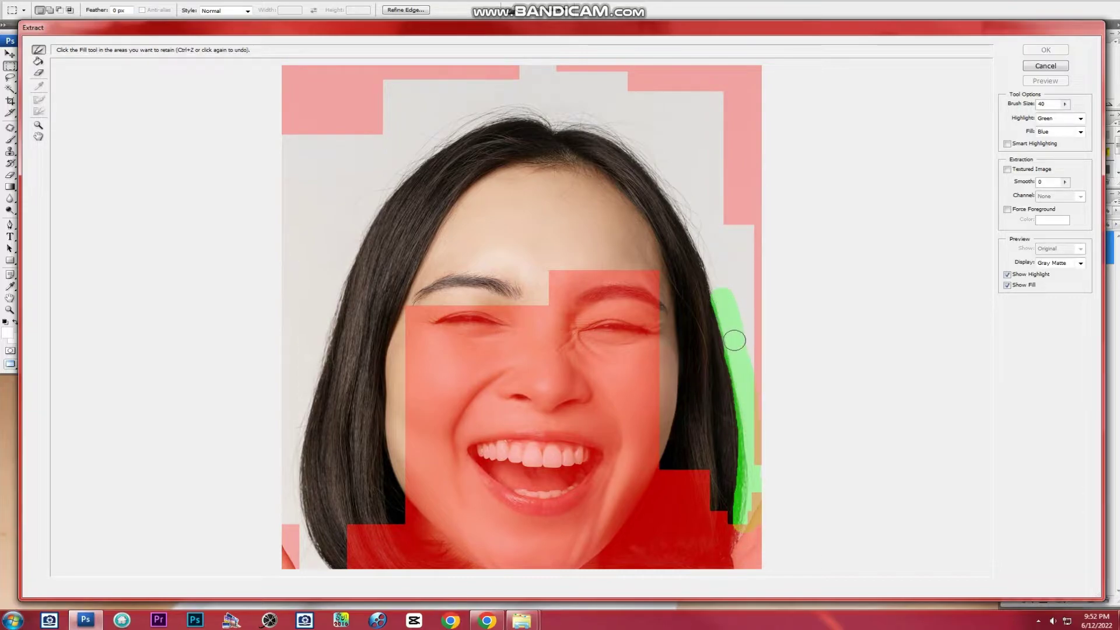
pyautogui.moveTo(735, 340)
pyautogui.mouseDown()
pyautogui.moveTo(687, 210)
pyautogui.moveTo(648, 156)
pyautogui.moveTo(613, 130)
pyautogui.moveTo(561, 121)
pyautogui.moveTo(597, 112)
pyautogui.moveTo(497, 99)
pyautogui.moveTo(536, 87)
pyautogui.moveTo(592, 98)
pyautogui.moveTo(546, 117)
pyautogui.moveTo(514, 109)
pyautogui.moveTo(430, 130)
pyautogui.moveTo(462, 125)
pyautogui.moveTo(400, 170)
pyautogui.moveTo(323, 299)
pyautogui.moveTo(378, 175)
pyautogui.mouseUp()
pyautogui.press('g')
pyautogui.press('b')
pyautogui.press('g')
pyautogui.press('b')
pyautogui.moveTo(339, 276)
pyautogui.mouseDown()
pyautogui.moveTo(291, 463)
pyautogui.moveTo(307, 563)
pyautogui.mouseUp()
# Fill the outlined head area, apply the extraction, and deselect.
pyautogui.click(38, 61)
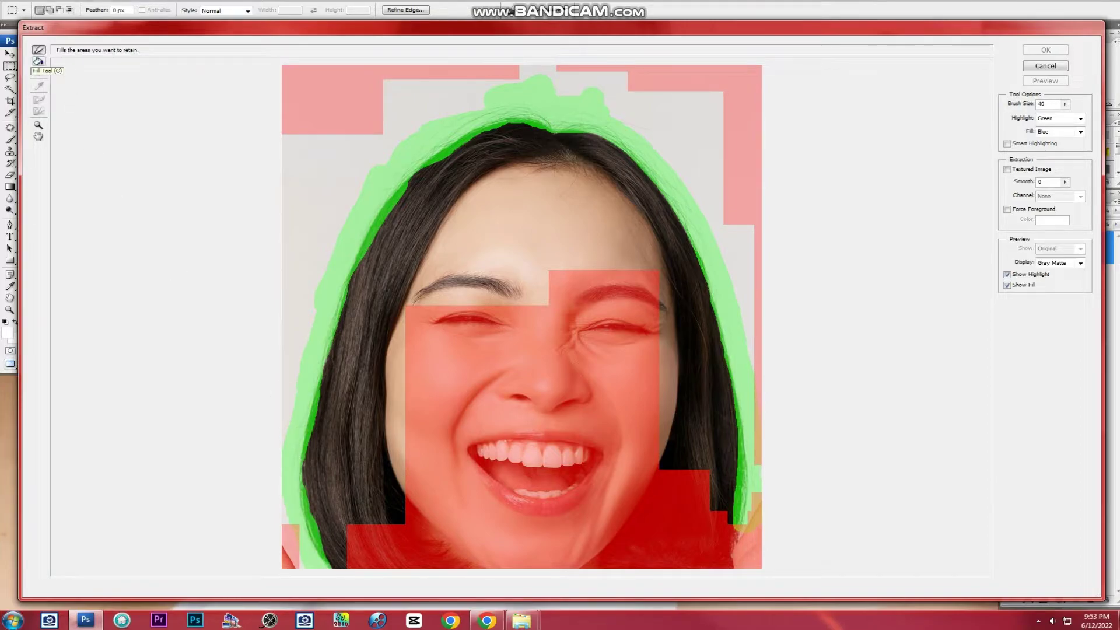
pyautogui.click(525, 210)
pyautogui.click(1046, 50)
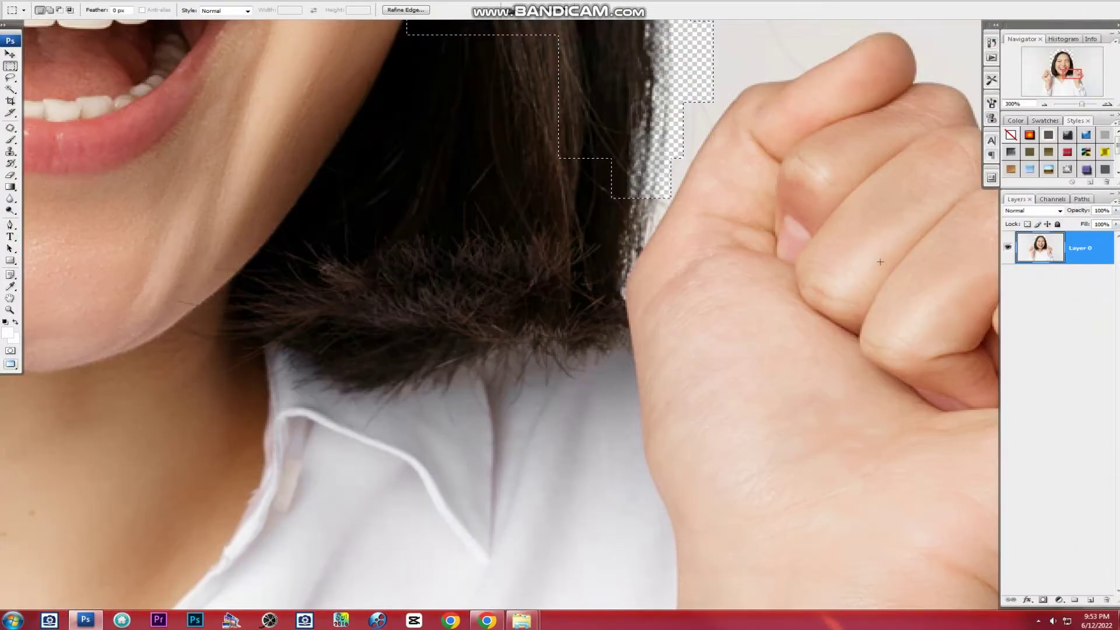
pyautogui.hotkey('ctrl', 'd')
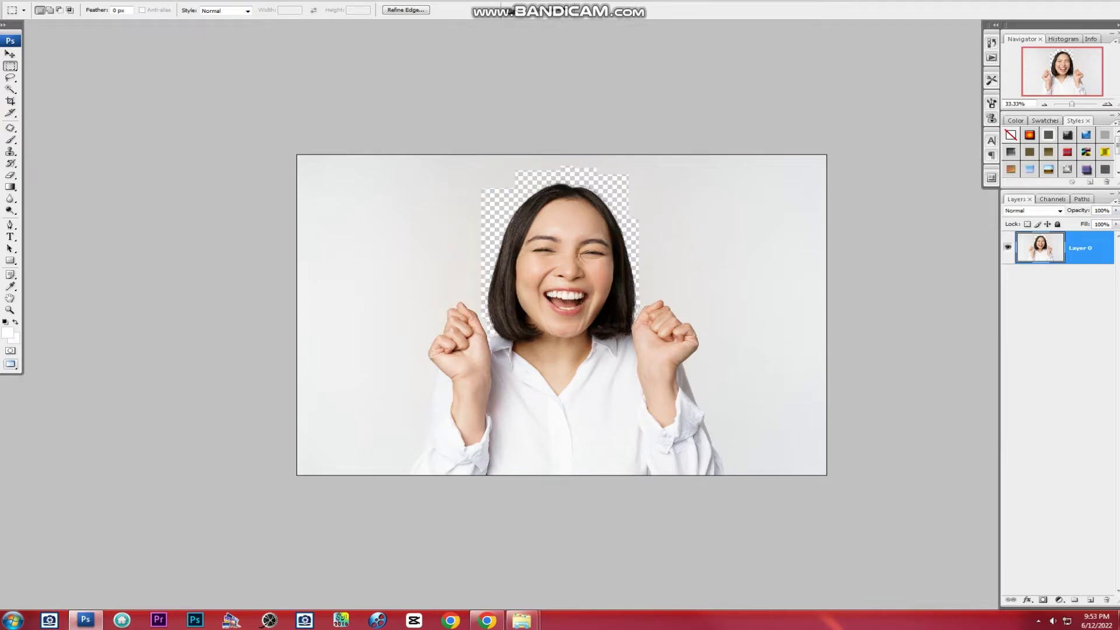
pyautogui.scroll(5, 561, 315)
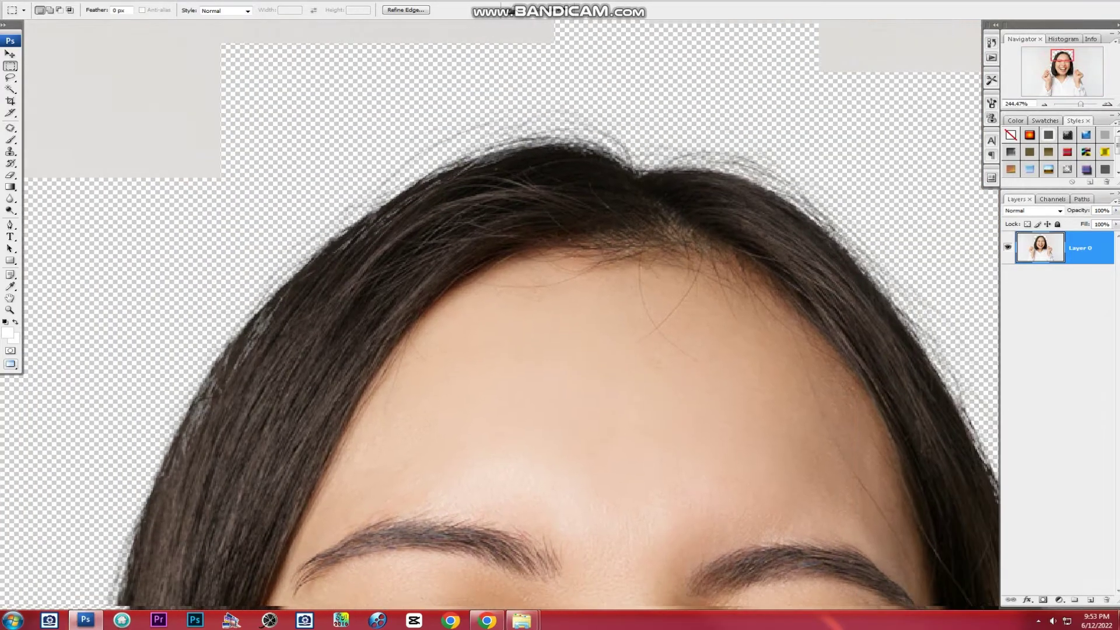
pyautogui.scroll(-5, 502, 315)
pyautogui.scroll(-5, 502, 316)
# Trace the pen path up the shirt edge to the lower edge of the fist.
pyautogui.scroll(-3, 502, 315)
pyautogui.press('p')
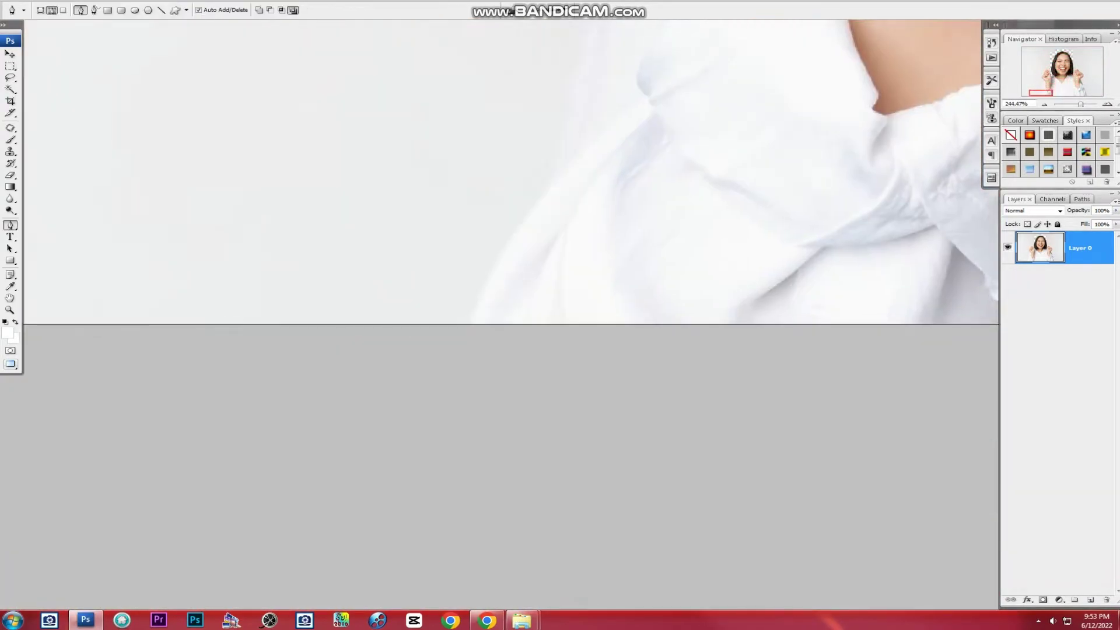
pyautogui.scroll(3, 447, 445)
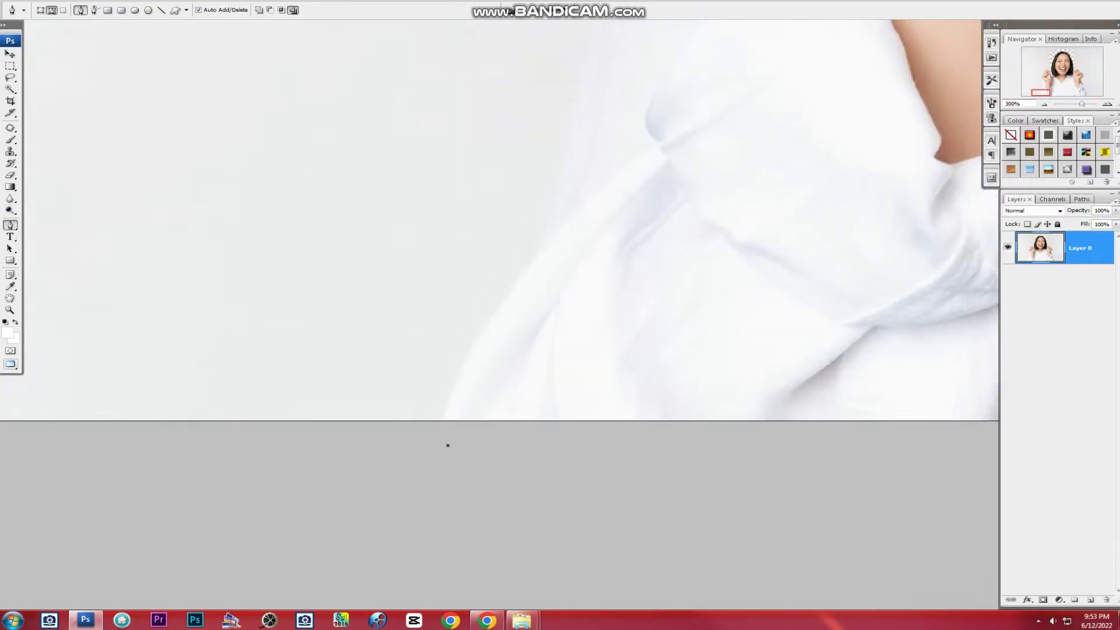
pyautogui.click(450, 443)
pyautogui.click(551, 243)
pyautogui.scroll(5, 550, 243)
pyautogui.click(560, 268)
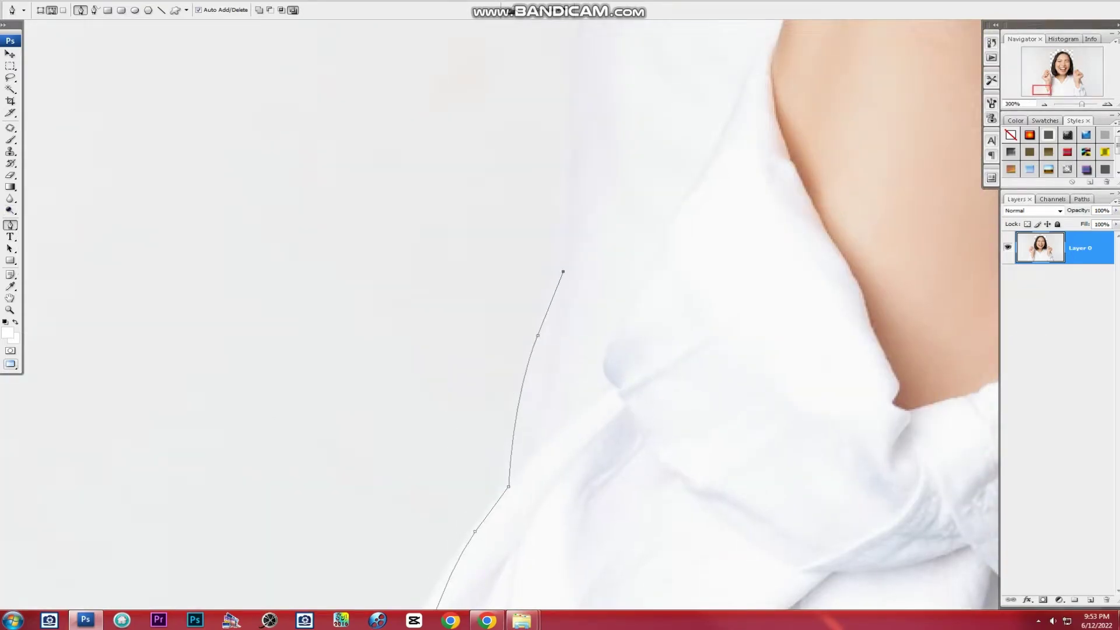
pyautogui.click(581, 157)
pyautogui.scroll(5, 581, 158)
pyautogui.click(575, 195)
pyautogui.scroll(2, 575, 195)
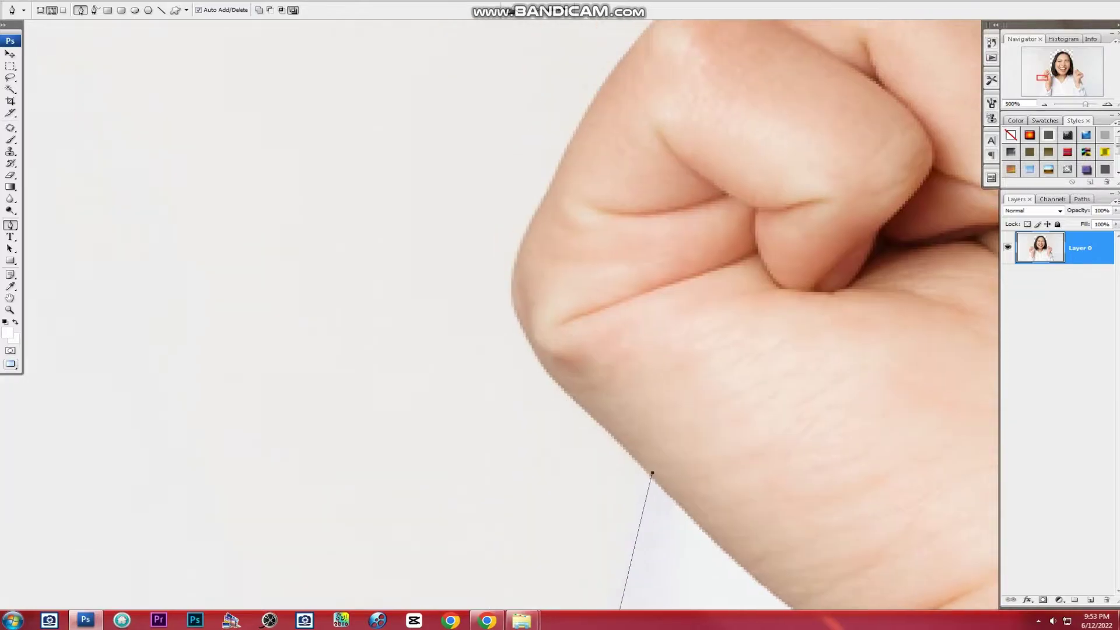
pyautogui.click(608, 447)
# Outline the upper fist edge and the finger's left side down to the crease between fingers.
pyautogui.click(571, 313)
pyautogui.scroll(3, 571, 313)
pyautogui.scroll(3, 525, 350)
pyautogui.click(491, 404)
pyautogui.click(565, 302)
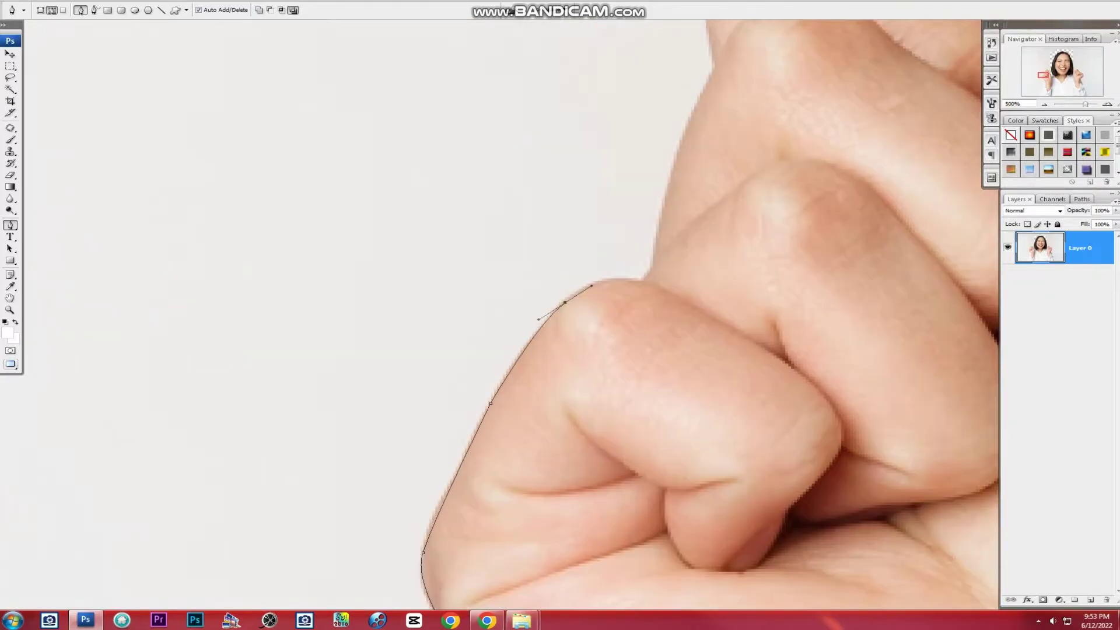
pyautogui.click(618, 281)
pyautogui.scroll(3, 647, 280)
pyautogui.click(575, 408)
pyautogui.scroll(3, 575, 409)
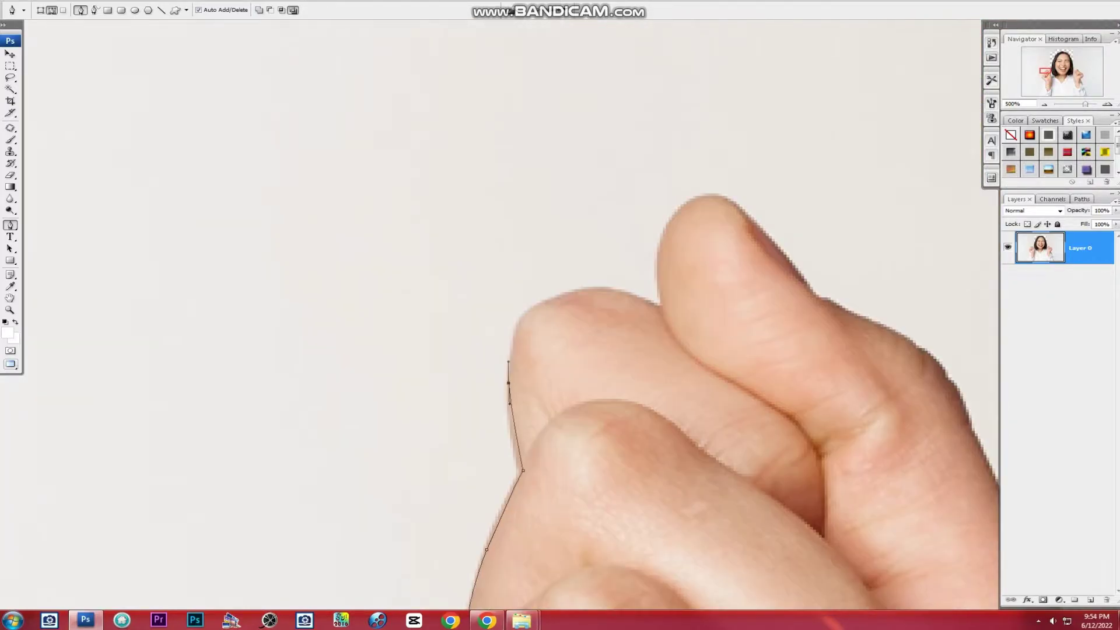
pyautogui.click(513, 350)
pyautogui.scroll(2, 514, 350)
pyautogui.click(635, 404)
pyautogui.scroll(1, 635, 403)
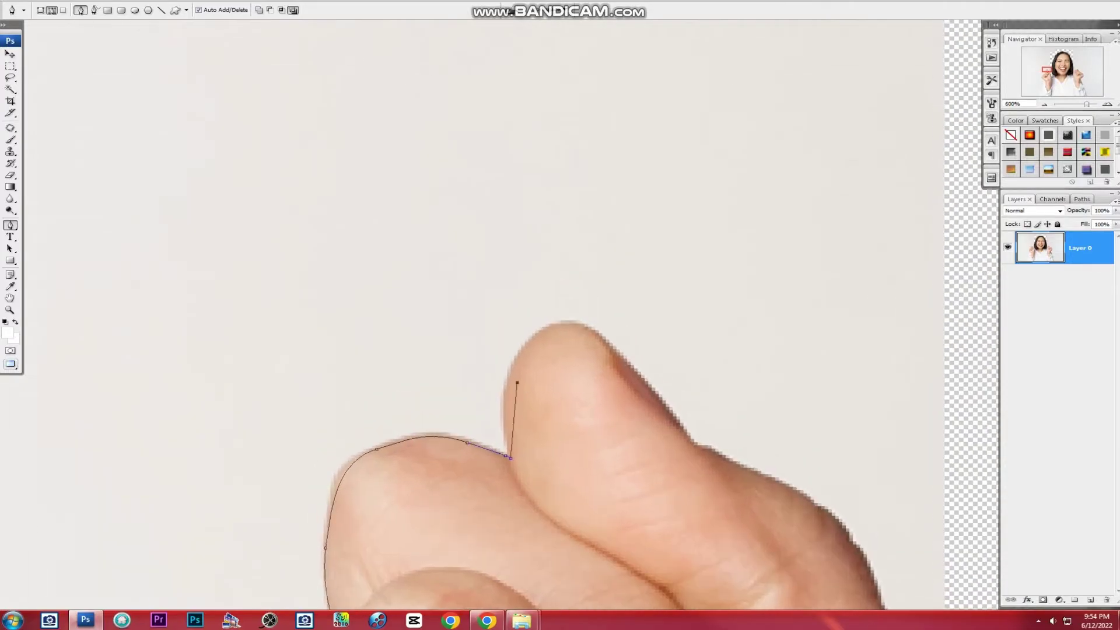
# Curve the path around the fingertip and down the finger's right edge toward the collar.
pyautogui.moveTo(511, 374); pyautogui.dragTo(522, 346)
pyautogui.moveTo(521, 346); pyautogui.dragTo(445, 398)
pyautogui.click(496, 371)
pyautogui.scroll(-3, 495, 370)
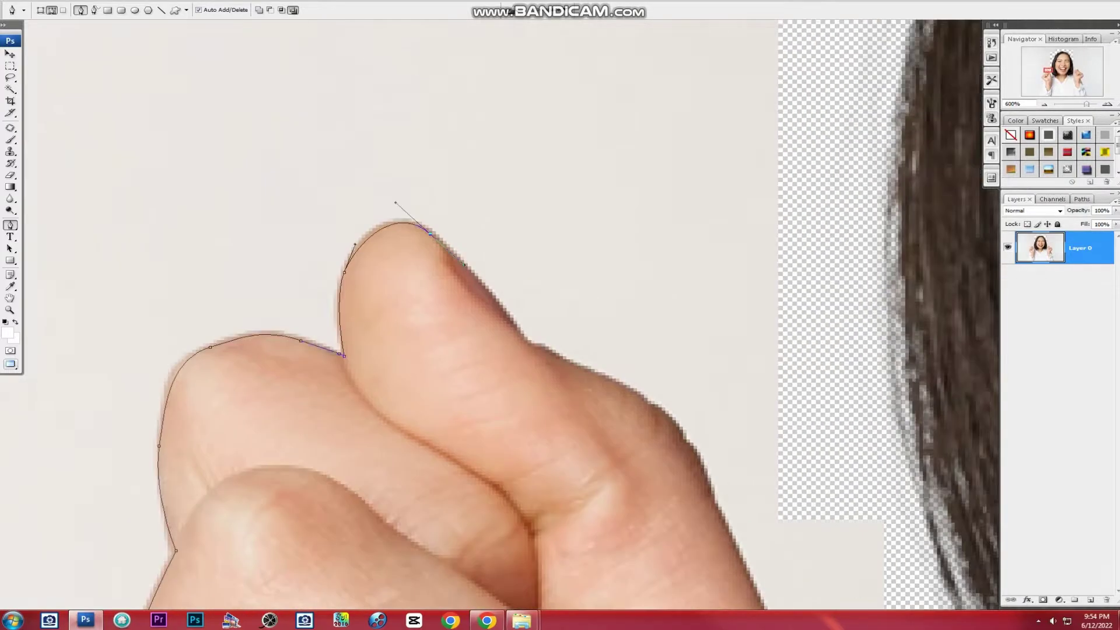
pyautogui.scroll(-3, 496, 371)
pyautogui.click(511, 286)
pyautogui.scroll(-3, 511, 286)
pyautogui.click(527, 389)
pyautogui.scroll(-3, 496, 315)
pyautogui.hscroll(2, 496, 315)
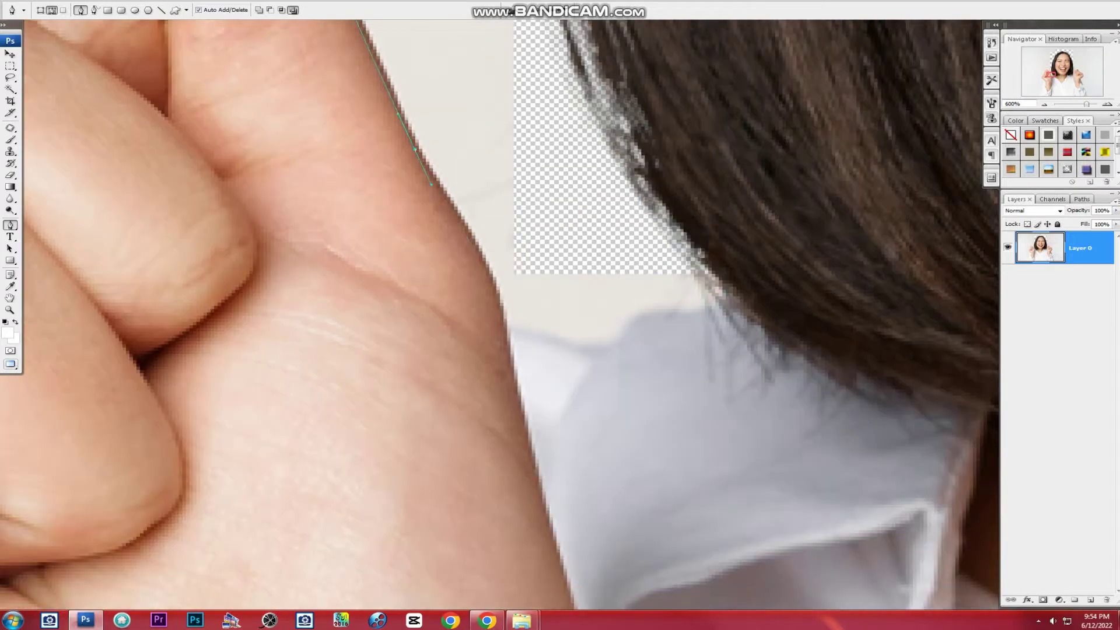
pyautogui.click(514, 404)
pyautogui.scroll(-3, 513, 403)
pyautogui.hscroll(2, 513, 403)
pyautogui.scroll(1, 502, 315)
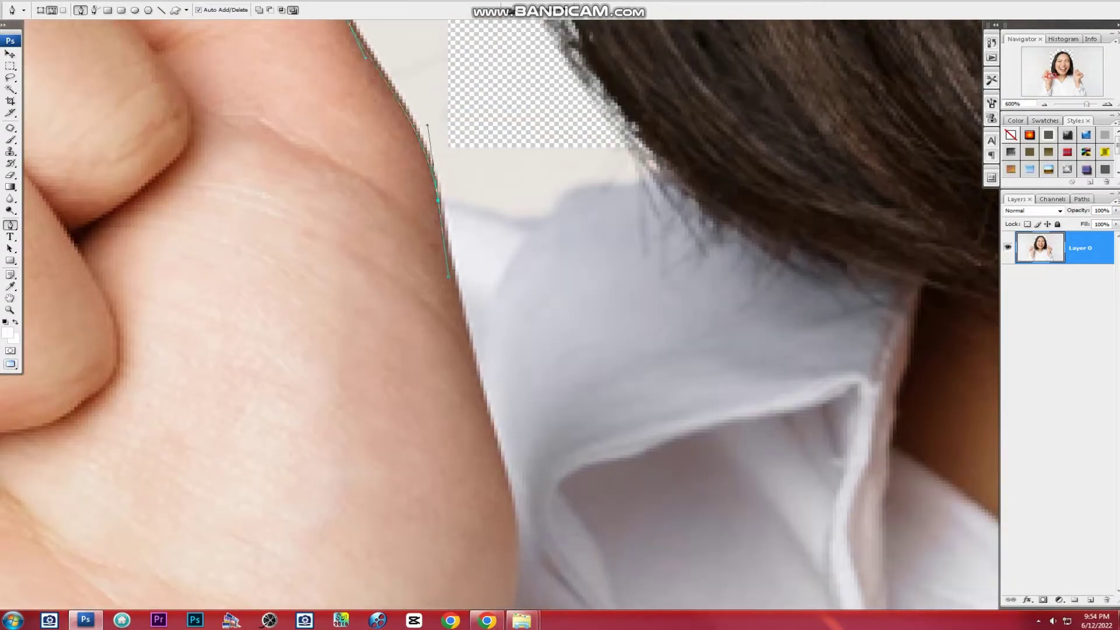
pyautogui.hscroll(2, 502, 315)
# Curve the path along the collar edge with two dragged anchors.
pyautogui.moveTo(425, 229); pyautogui.dragTo(439, 223)
pyautogui.scroll(1, 440, 223)
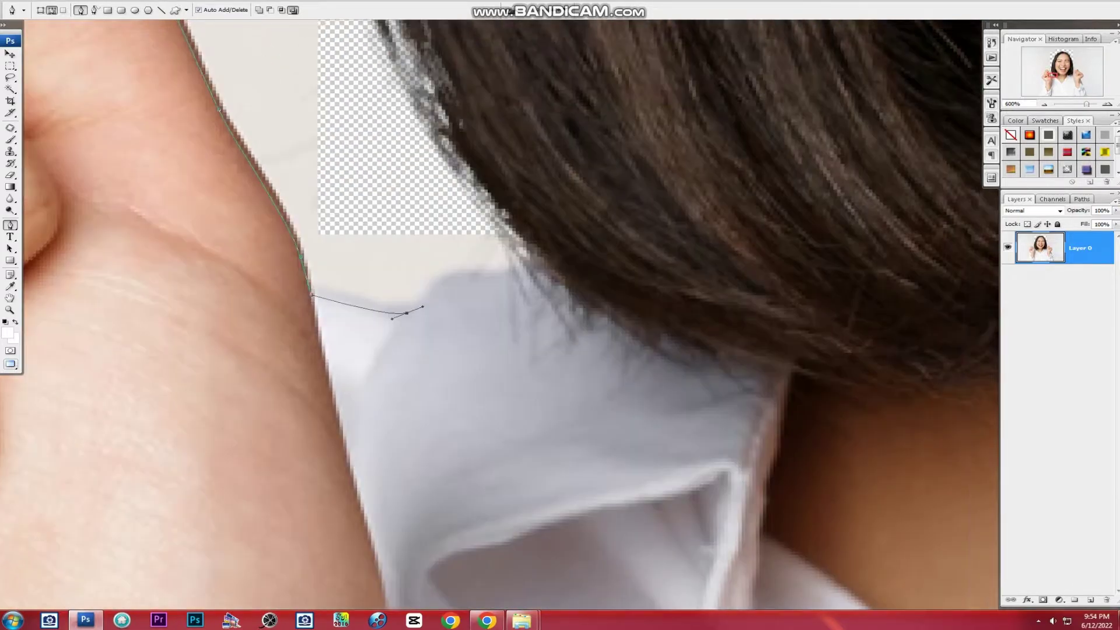
pyautogui.moveTo(457, 271); pyautogui.dragTo(489, 260)
pyautogui.scroll(2, 487, 269)
pyautogui.scroll(3, 487, 269)
pyautogui.scroll(3, 487, 269)
pyautogui.scroll(3, 489, 260)
pyautogui.scroll(3, 489, 261)
pyautogui.hscroll(2, 489, 261)
pyautogui.scroll(3, 489, 260)
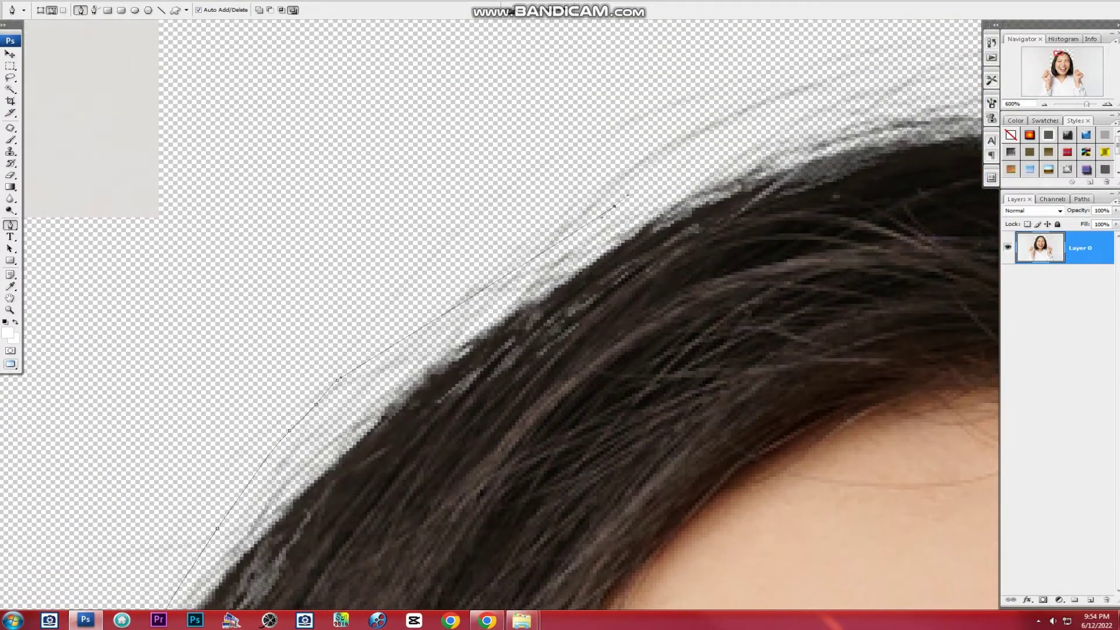
pyautogui.scroll(3, 489, 260)
pyautogui.scroll(-3, 502, 315)
pyautogui.scroll(-3, 502, 315)
pyautogui.scroll(-3, 501, 315)
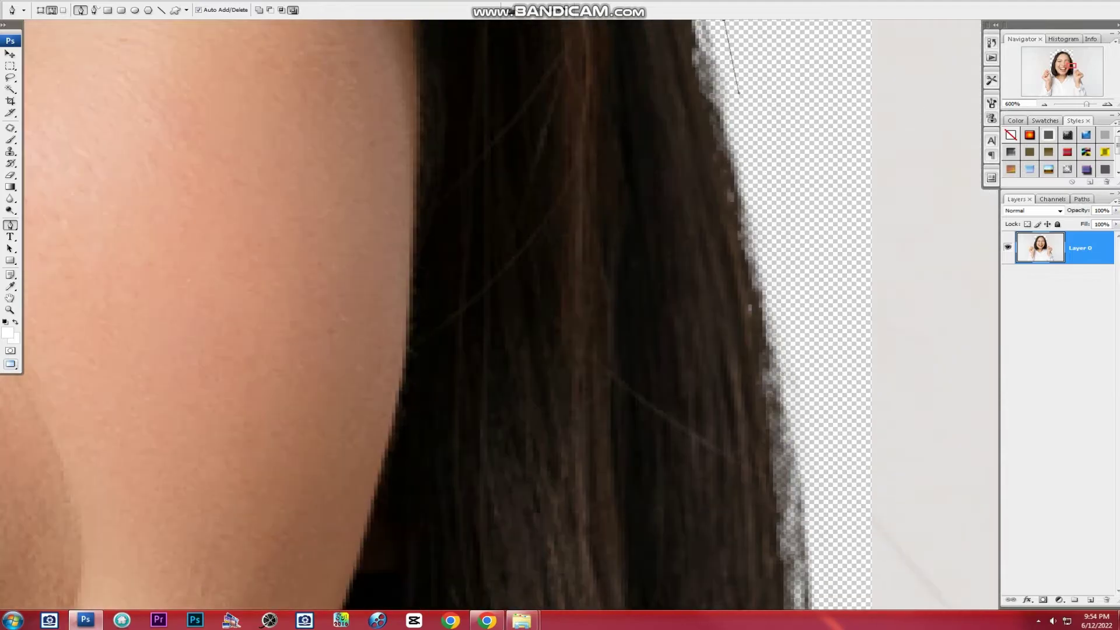
pyautogui.scroll(-3, 501, 315)
pyautogui.scroll(-3, 502, 315)
# Trace the path down the hair edge to the shoulder and onto the next finger's edge.
pyautogui.click(727, 353)
pyautogui.click(700, 445)
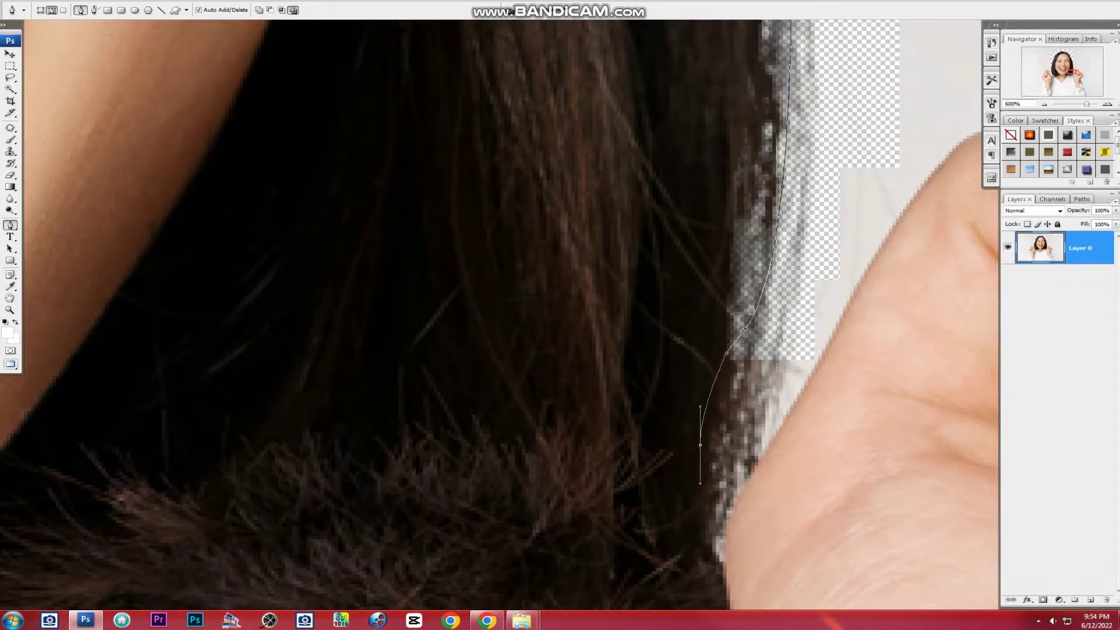
pyautogui.click(727, 578)
pyautogui.hscroll(3, 727, 578)
pyautogui.hscroll(3, 700, 466)
pyautogui.hscroll(3, 641, 496)
pyautogui.click(598, 537)
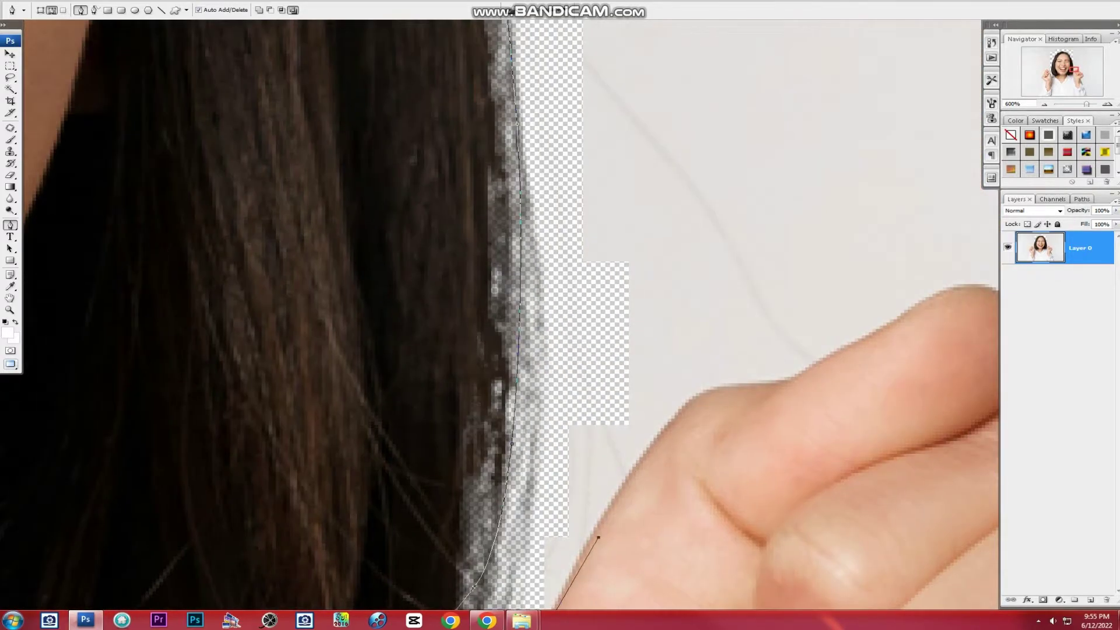
pyautogui.moveTo(678, 415); pyautogui.dragTo(709, 393)
pyautogui.click(751, 385)
pyautogui.hscroll(3, 560, 315)
pyautogui.hscroll(3, 560, 315)
# Outline the finger top, fingertip and the next knuckle.
pyautogui.click(506, 434)
pyautogui.click(609, 375)
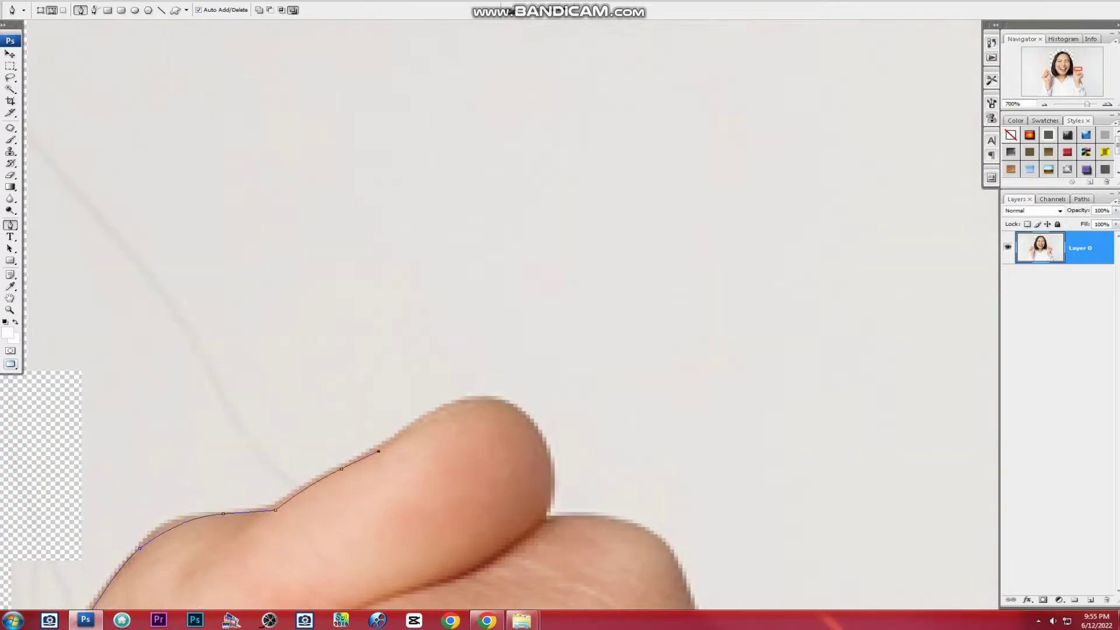
pyautogui.moveTo(457, 404); pyautogui.dragTo(486, 401)
pyautogui.click(531, 423)
pyautogui.scroll(-1, 513, 350)
pyautogui.scroll(-3, 513, 350)
pyautogui.click(453, 290)
pyautogui.click(577, 313)
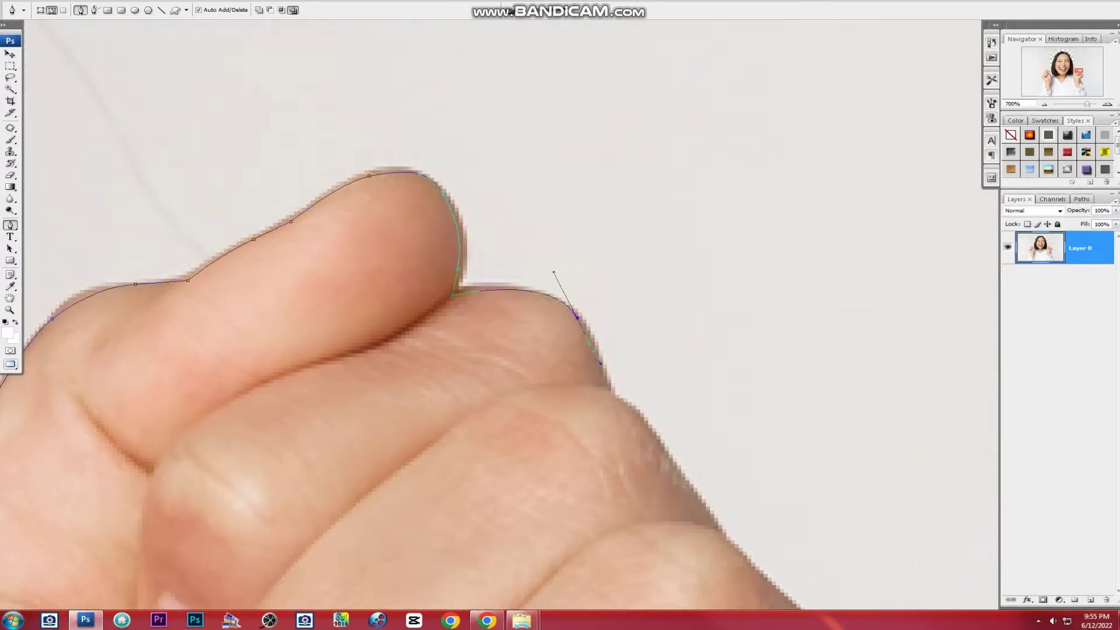
pyautogui.scroll(-2, 583, 351)
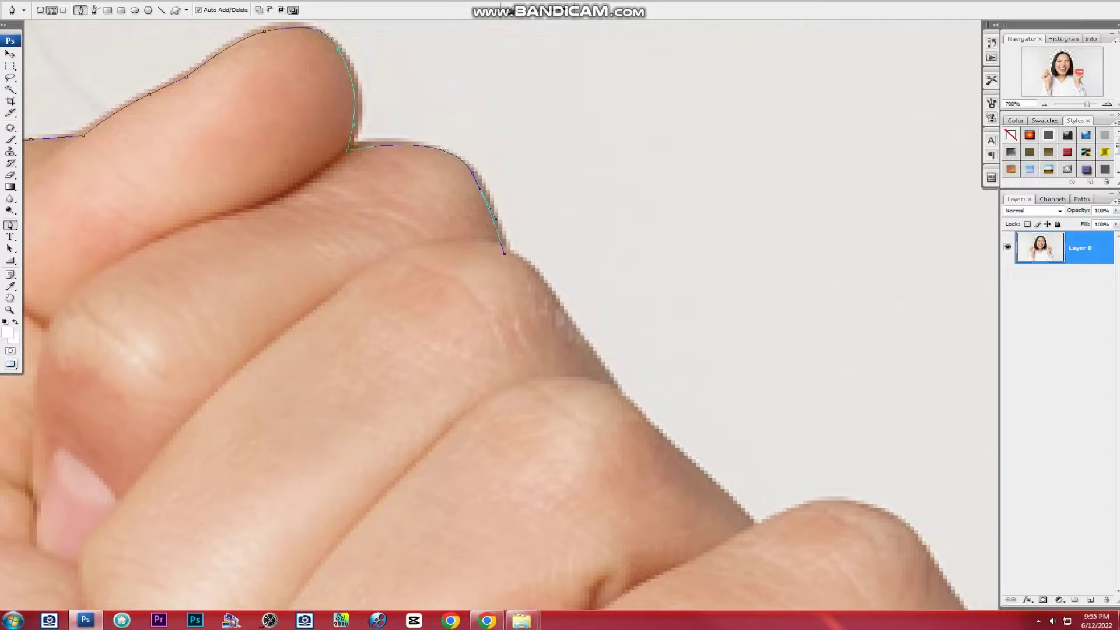
pyautogui.scroll(-2, 532, 268)
pyautogui.scroll(-2, 533, 267)
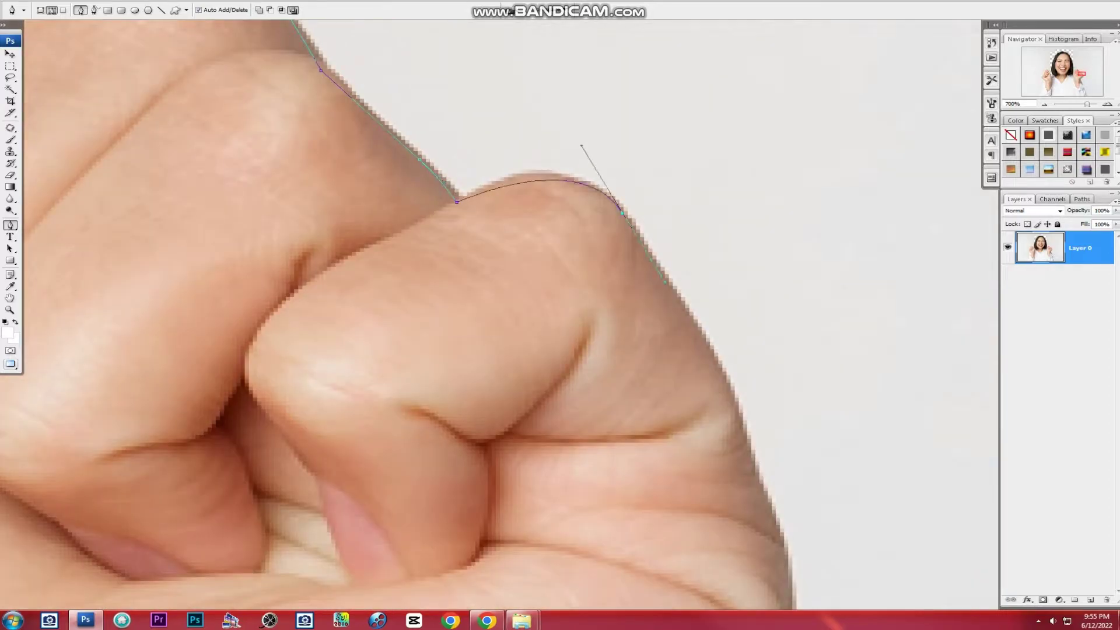
pyautogui.scroll(-3, 532, 268)
pyautogui.scroll(-5, 642, 292)
# Continue the outline down the edge of the wrist.
pyautogui.click(724, 266)
pyautogui.scroll(-4, 724, 265)
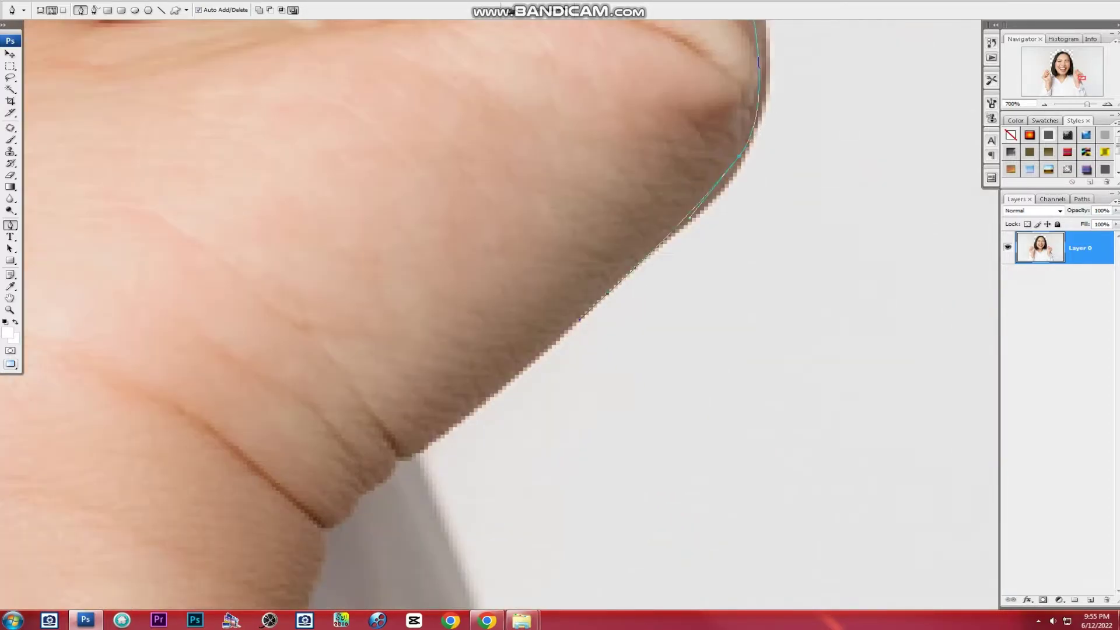
pyautogui.hscroll(-3, 724, 266)
pyautogui.click(716, 253)
pyautogui.scroll(-2, 717, 252)
pyautogui.hscroll(-1, 717, 253)
pyautogui.click(670, 252)
pyautogui.click(627, 286)
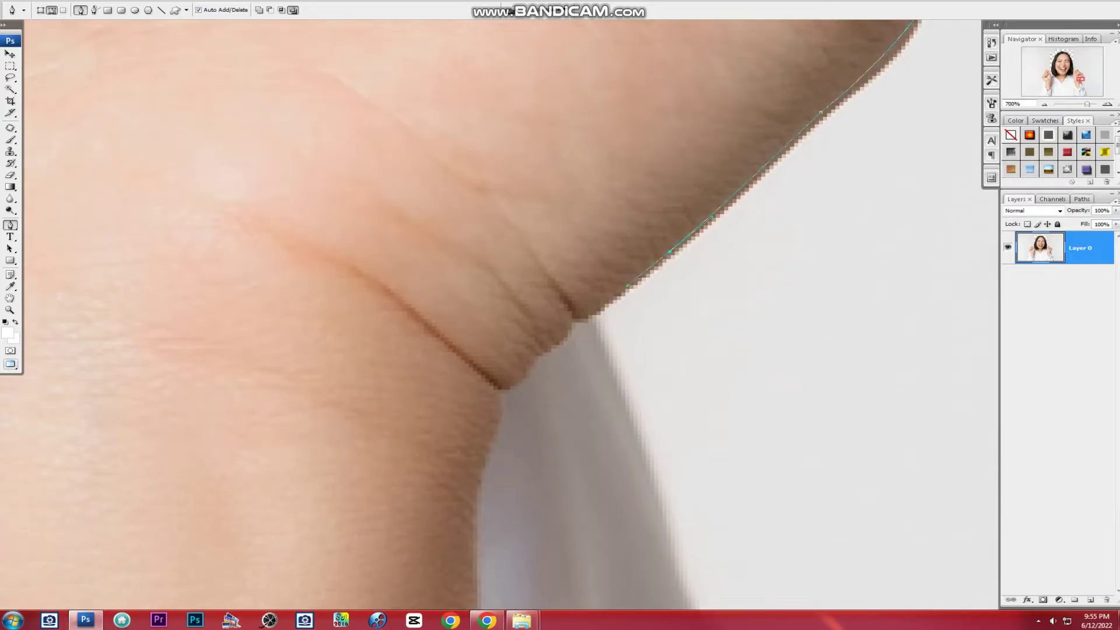
# Extend the path down the side of the shirt toward the image bottom.
pyautogui.hotkey('ctrl', '-')
pyautogui.hotkey('ctrl', '-')
pyautogui.hotkey('ctrl', '-')
pyautogui.hotkey('ctrl', '-')
pyautogui.scroll(-1, 561, 315)
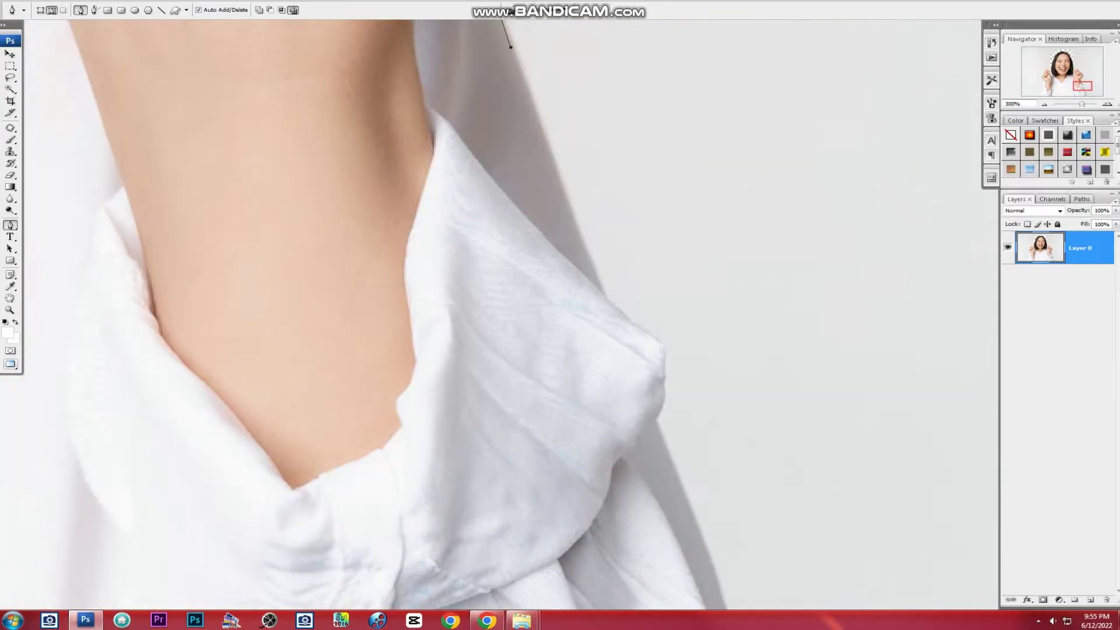
pyautogui.hotkey('ctrl', '-')
pyautogui.hotkey('ctrl', '-')
pyautogui.hotkey('ctrl', '+')
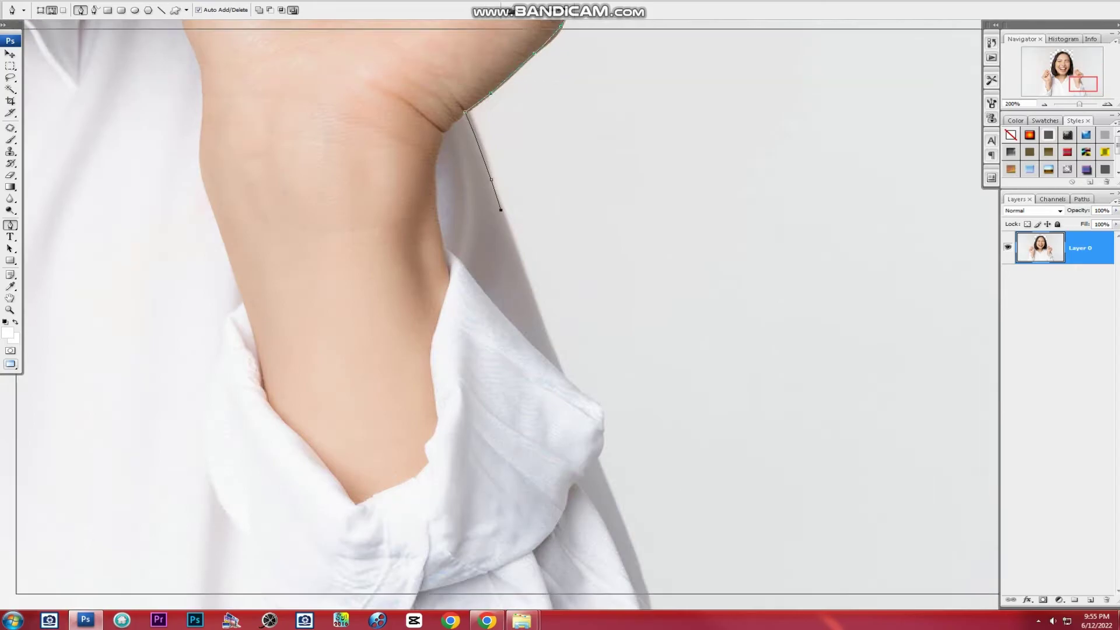
pyautogui.hotkey('ctrl', '+')
pyautogui.scroll(-3, 502, 315)
pyautogui.scroll(-3, 483, 175)
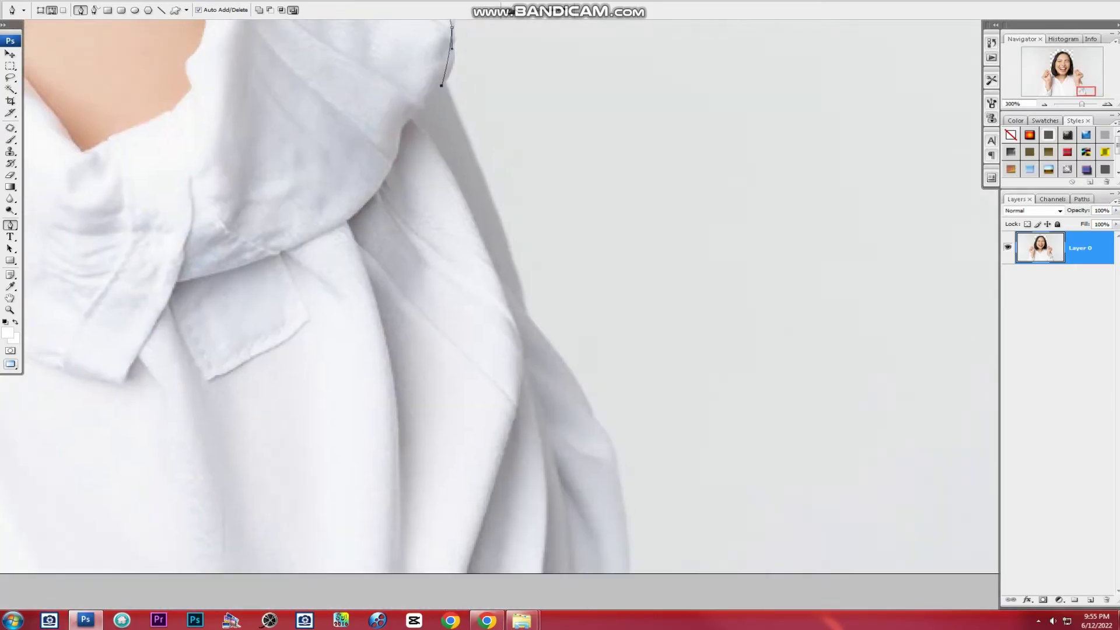
pyautogui.click(513, 300)
pyautogui.scroll(-3, 512, 300)
pyautogui.click(584, 350)
pyautogui.scroll(-2, 583, 350)
pyautogui.moveTo(601, 369); pyautogui.dragTo(599, 405)
# Convert the finished path into a selection with Make Selection.
pyautogui.hotkey('ctrl', '0')
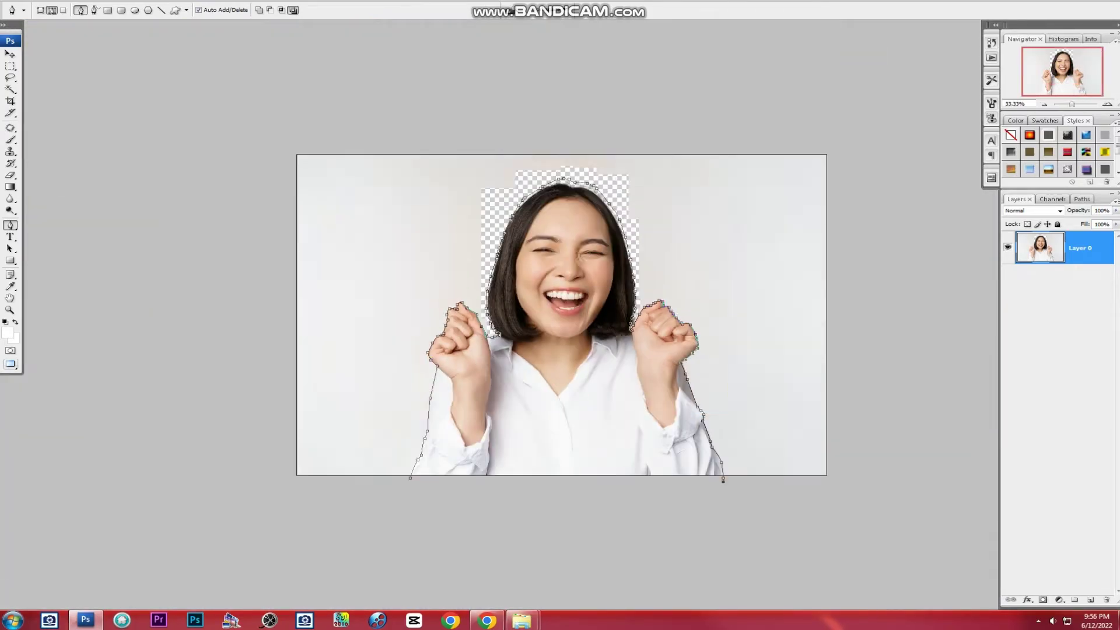
pyautogui.rightClick(630, 339)
pyautogui.click(659, 387)
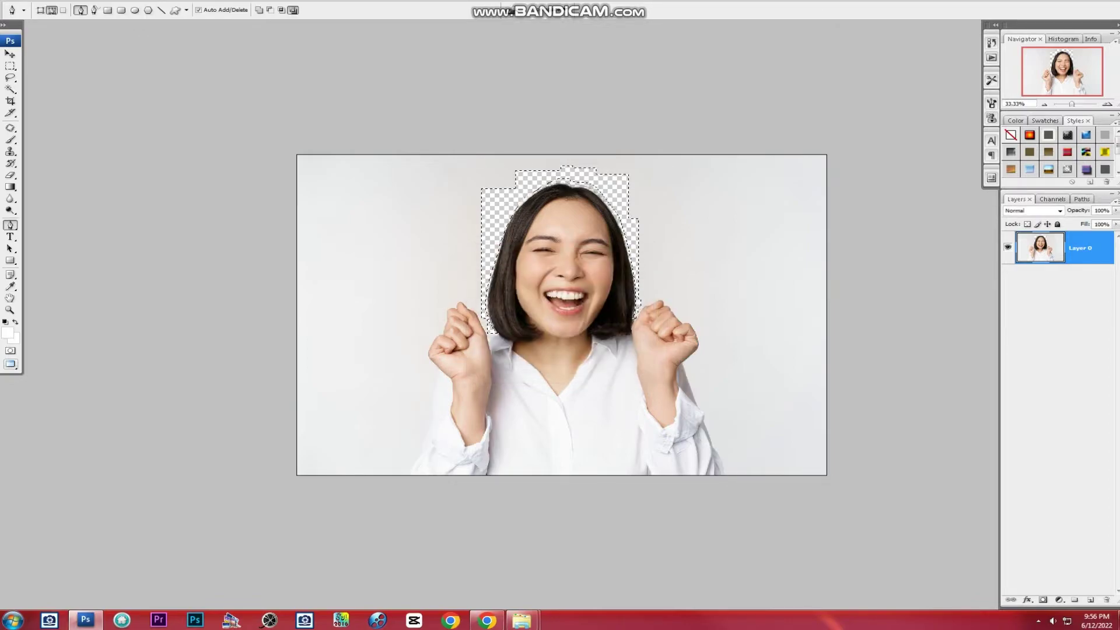
pyautogui.hotkey('ctrl', 'z')
pyautogui.rightClick(560, 345)
pyautogui.click(606, 395)
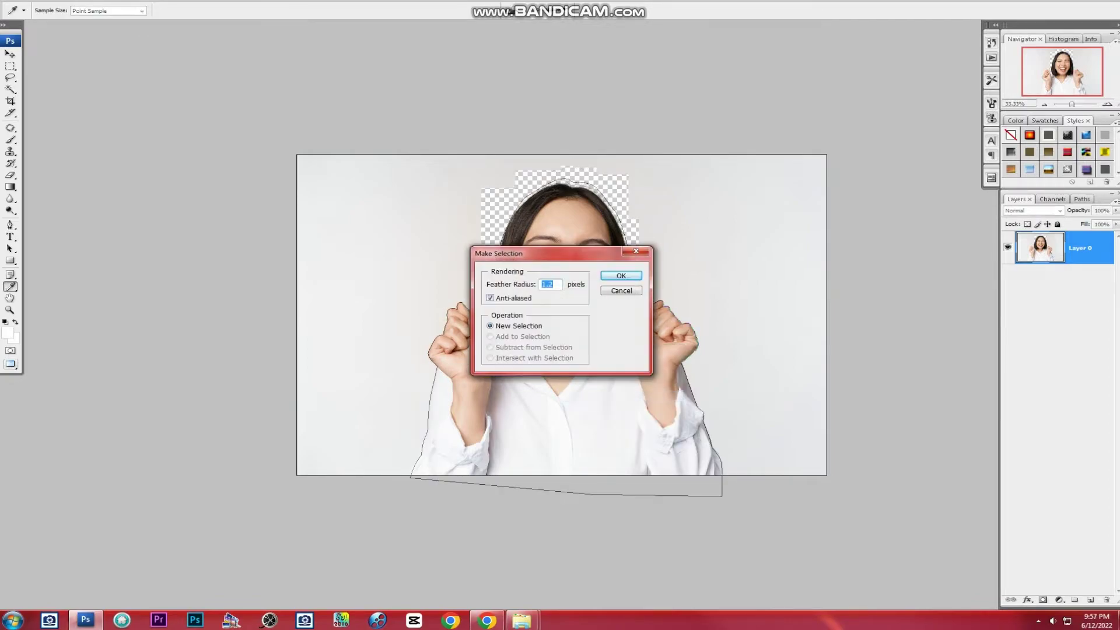
pyautogui.press('Return')
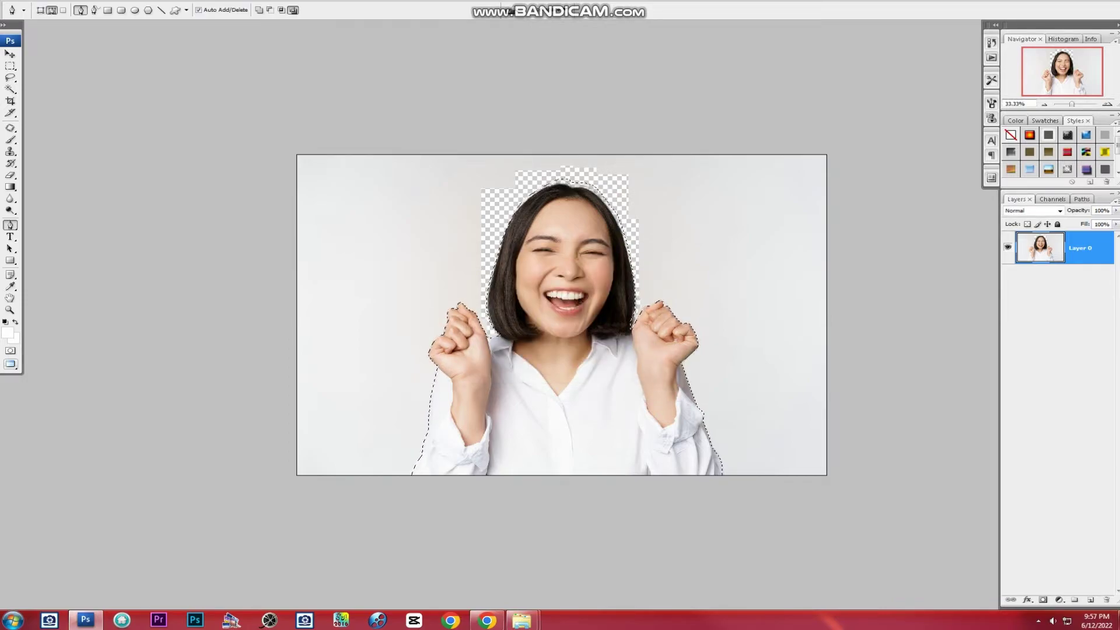
# Copy the selected woman to Layer 1 with Ctrl+J and hide Layer 0.
pyautogui.moveTo(1041, 248); pyautogui.dragTo(1091, 600)
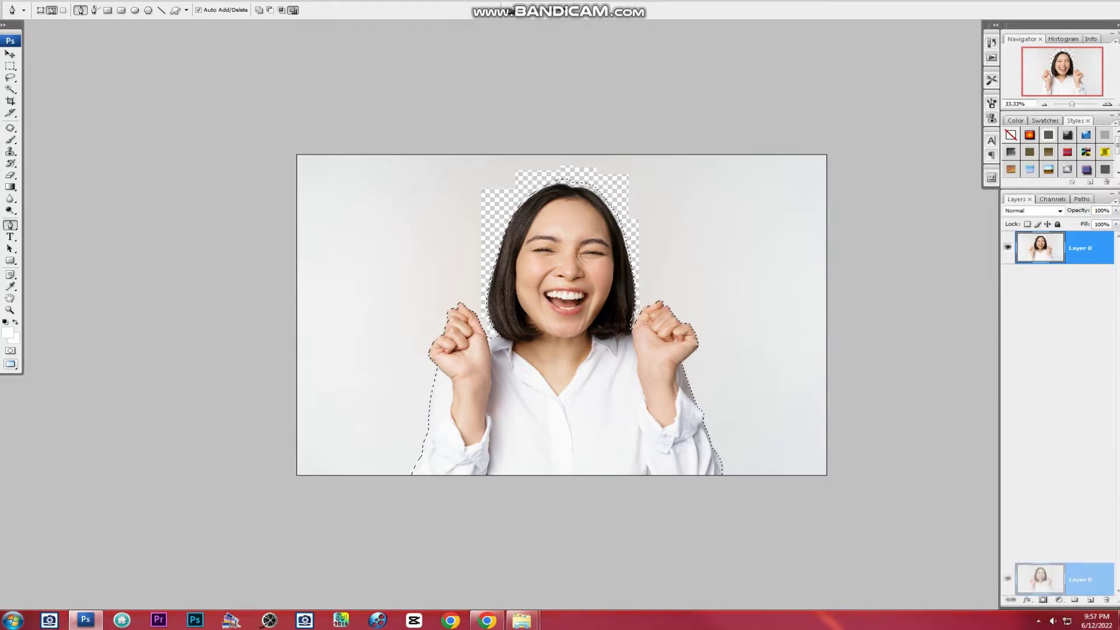
pyautogui.click(1090, 600)
pyautogui.hotkey('ctrl', 'z')
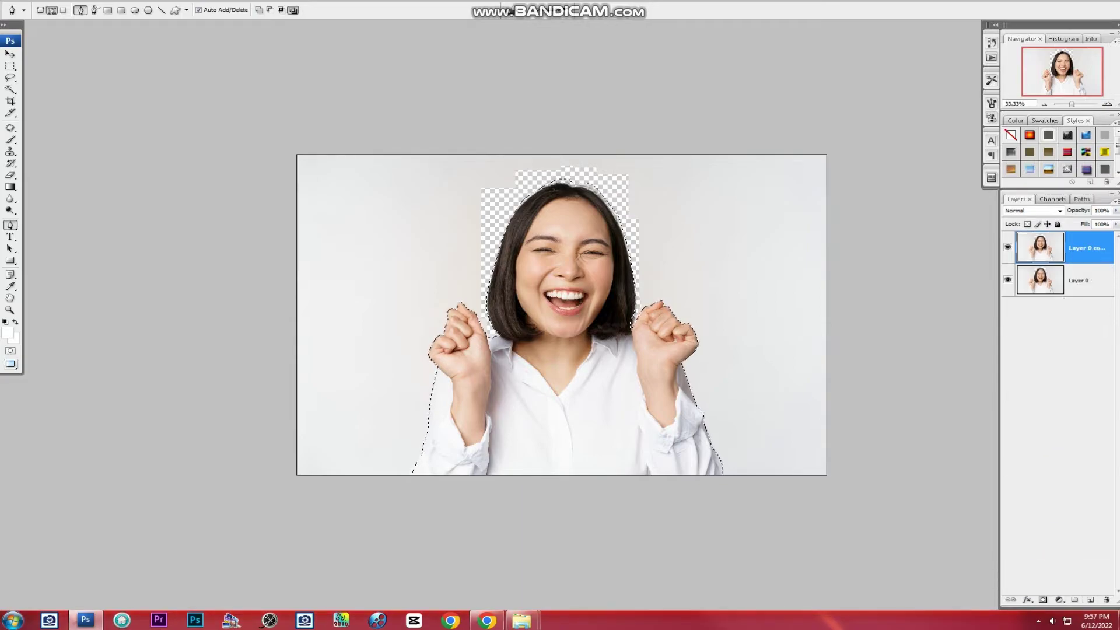
pyautogui.hotkey('ctrl', 'alt', 'z')
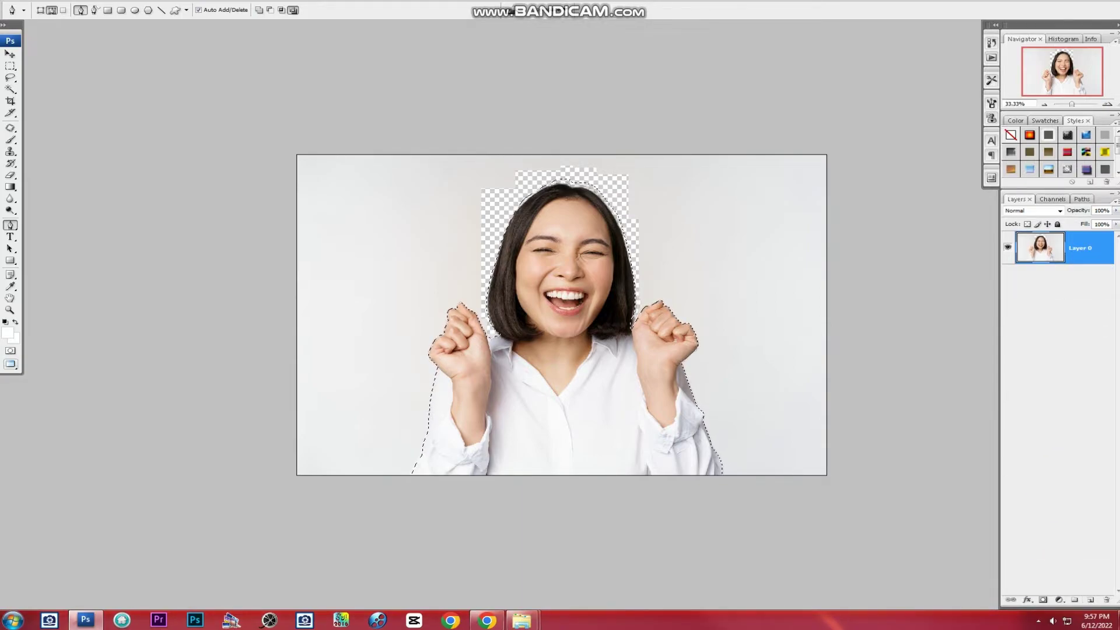
pyautogui.hotkey('ctrl', 'j')
pyautogui.click(1008, 280)
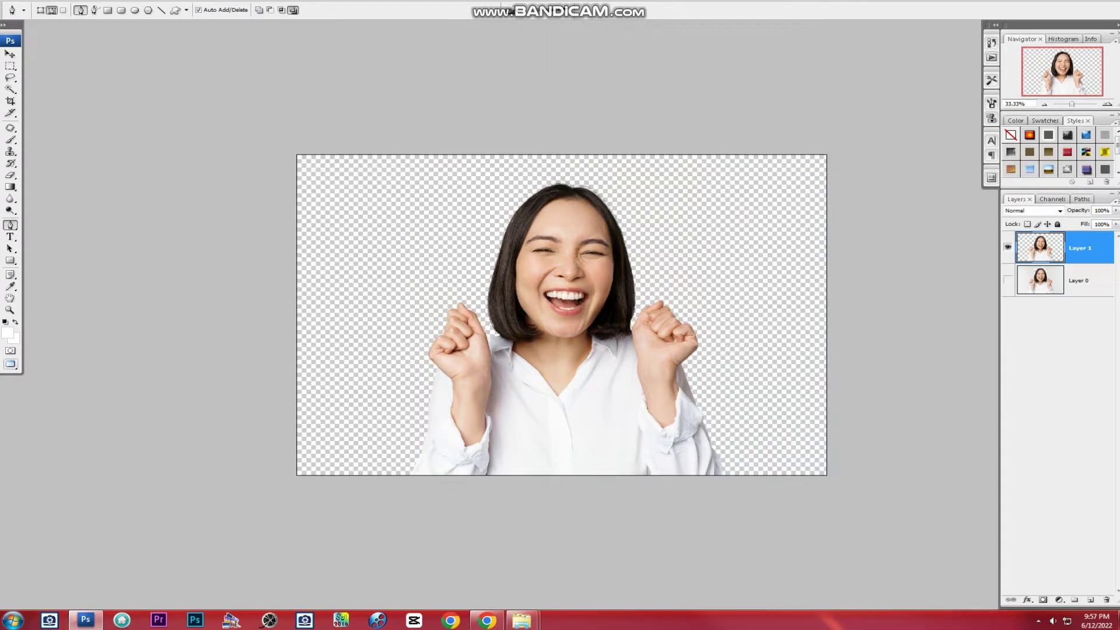
pyautogui.moveTo(405, 237); pyautogui.dragTo(558, 404)
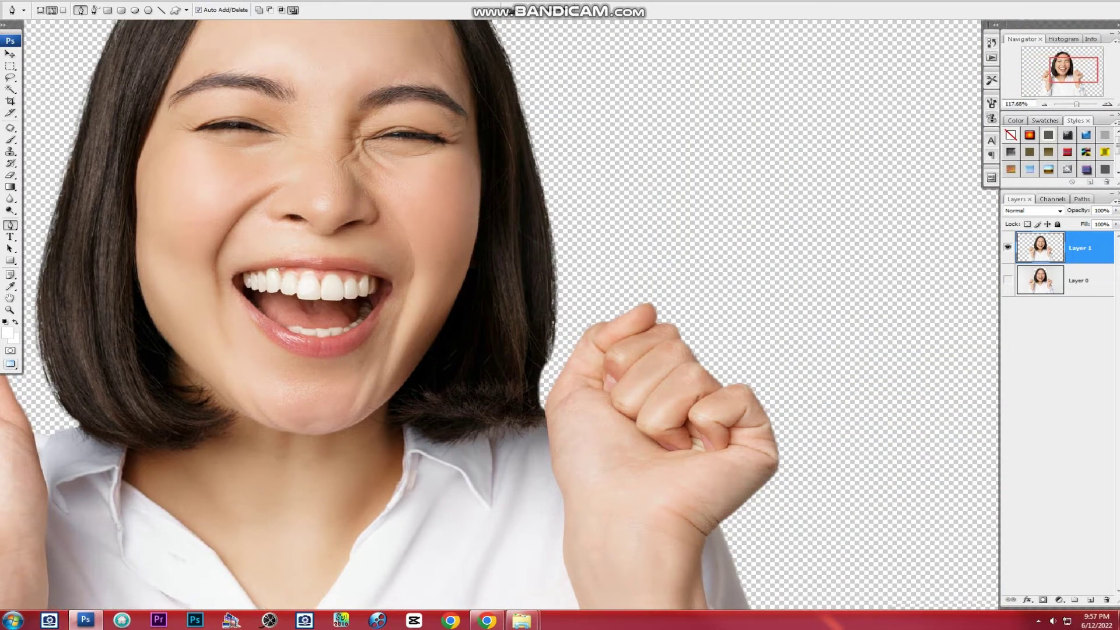
pyautogui.moveTo(817, 292); pyautogui.dragTo(175, 175)
pyautogui.scroll(-5, 496, 315)
pyautogui.scroll(-5, 496, 315)
# Select the Burn Tool from the Dodge tool flyout.
pyautogui.hotkey('ctrl', '-')
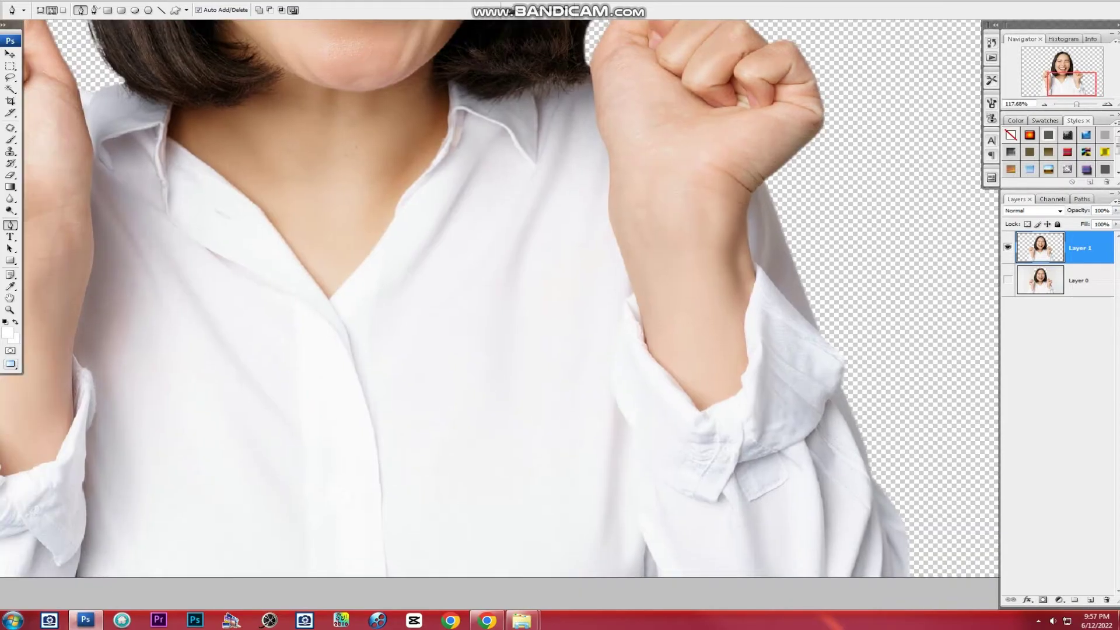
pyautogui.hotkey('ctrl', '-')
pyautogui.hotkey('ctrl', 'alt', '0')
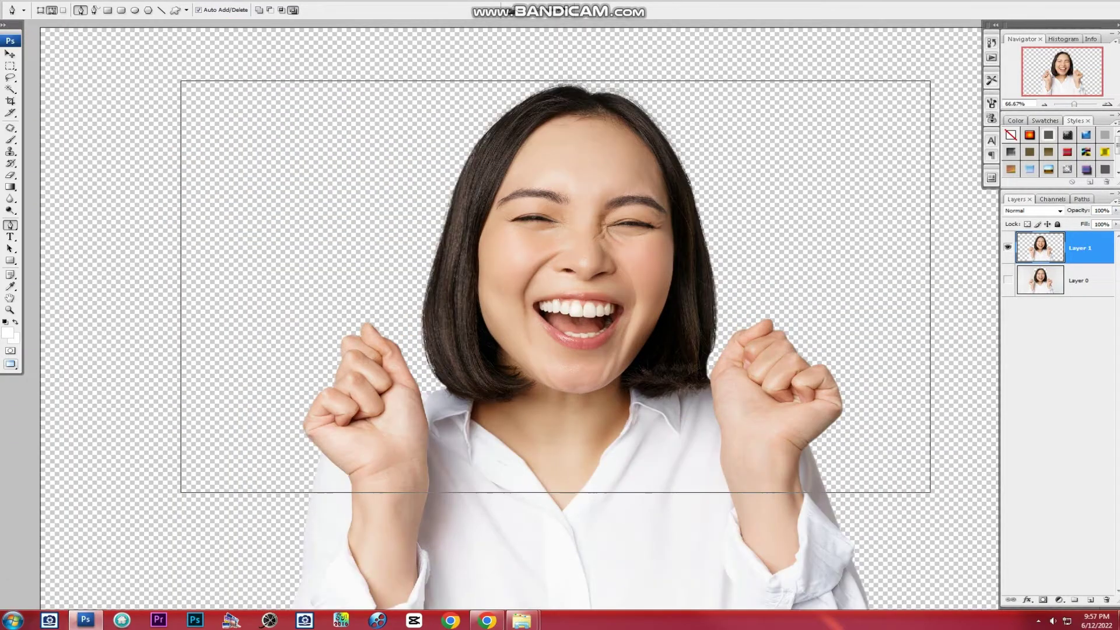
pyautogui.scroll(3, 501, 315)
pyautogui.press('o')
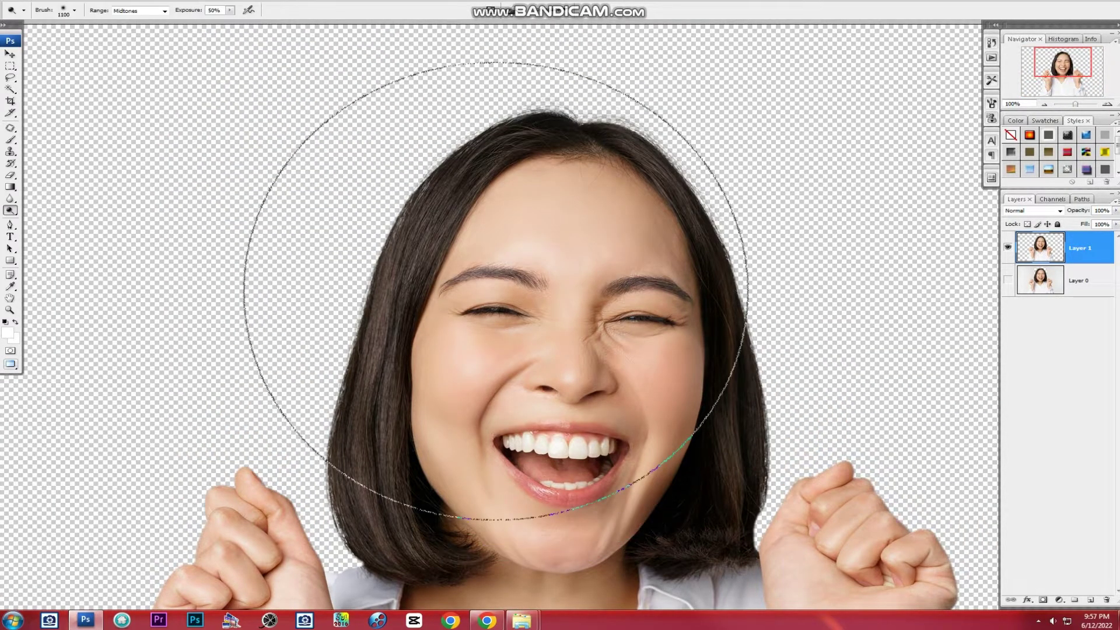
pyautogui.rightClick(10, 210)
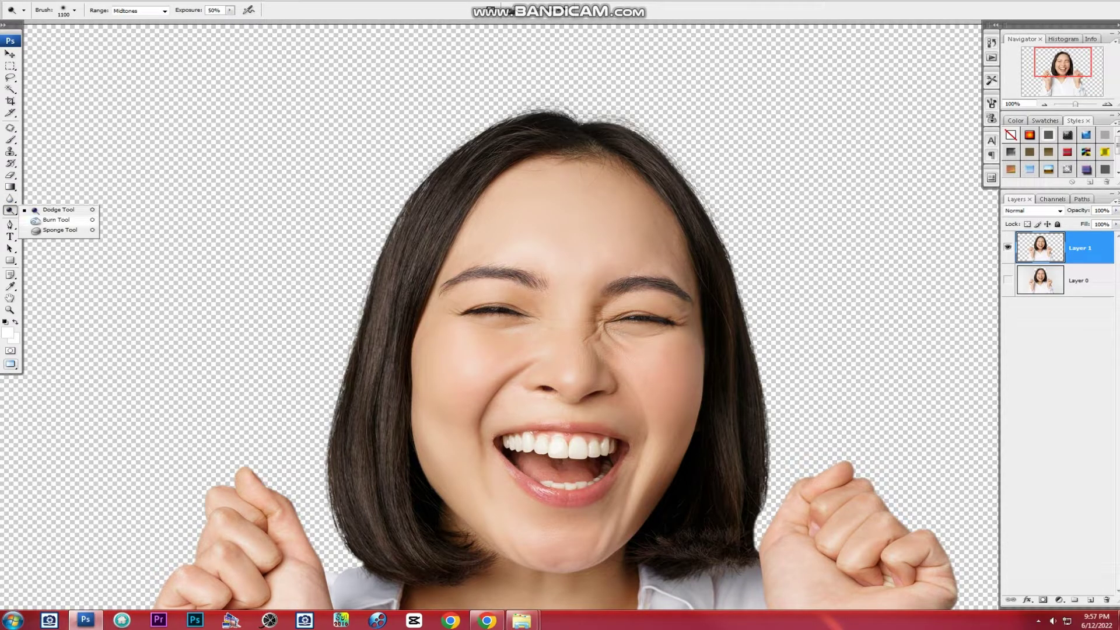
pyautogui.click(56, 219)
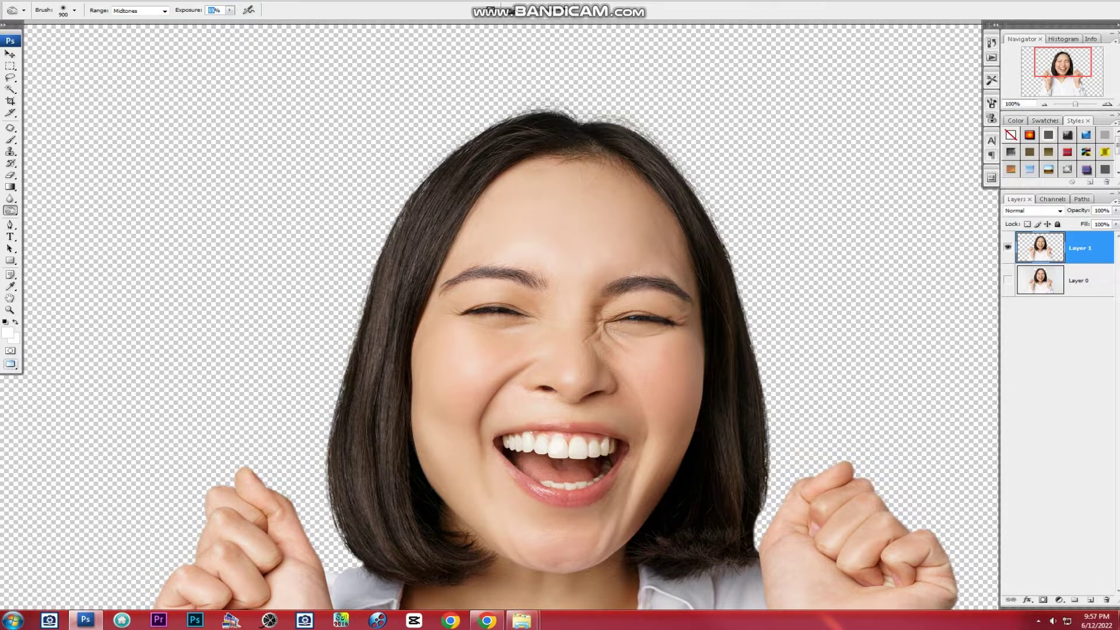
# Resize the burn brush and darken the top and right edge of the hair.
pyautogui.press('[')
pyautogui.press('[')
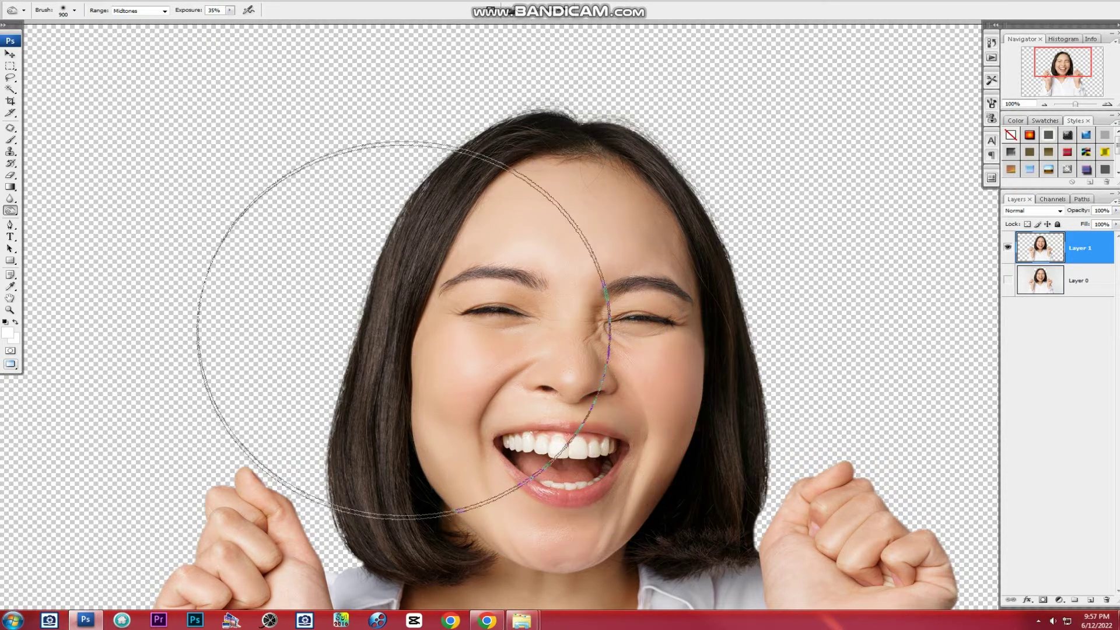
pyautogui.press('[')
pyautogui.press('[')
pyautogui.press('[')
pyautogui.press('[')
pyautogui.press(']')
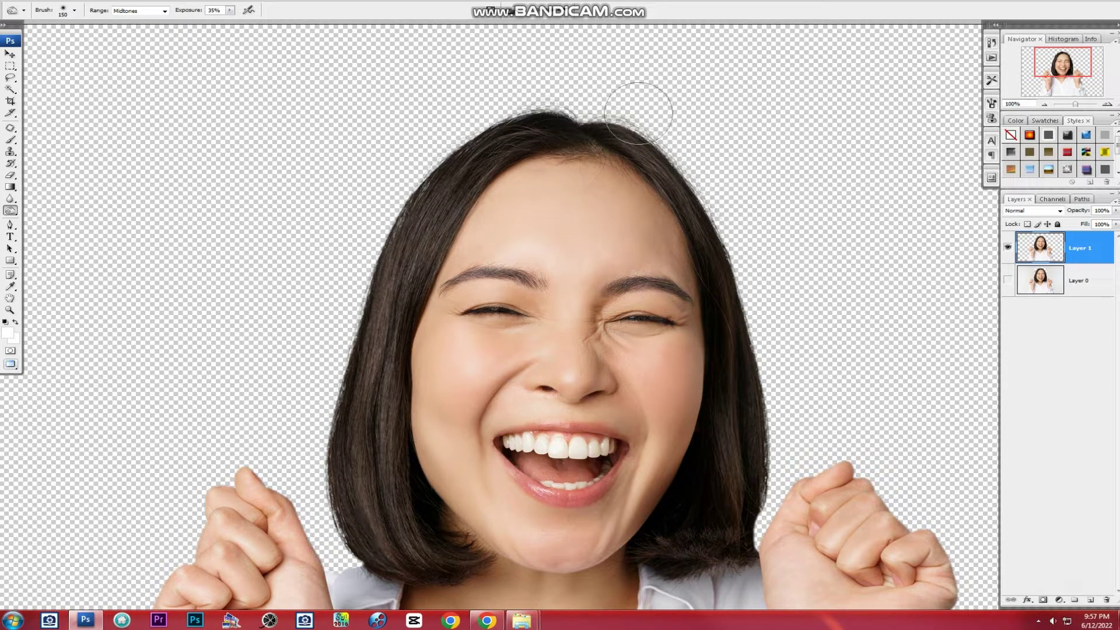
pyautogui.moveTo(638, 100); pyautogui.dragTo(773, 465)
pyautogui.scroll(-5, 788, 171)
pyautogui.hotkey('ctrl', '-')
pyautogui.hotkey('ctrl', '-')
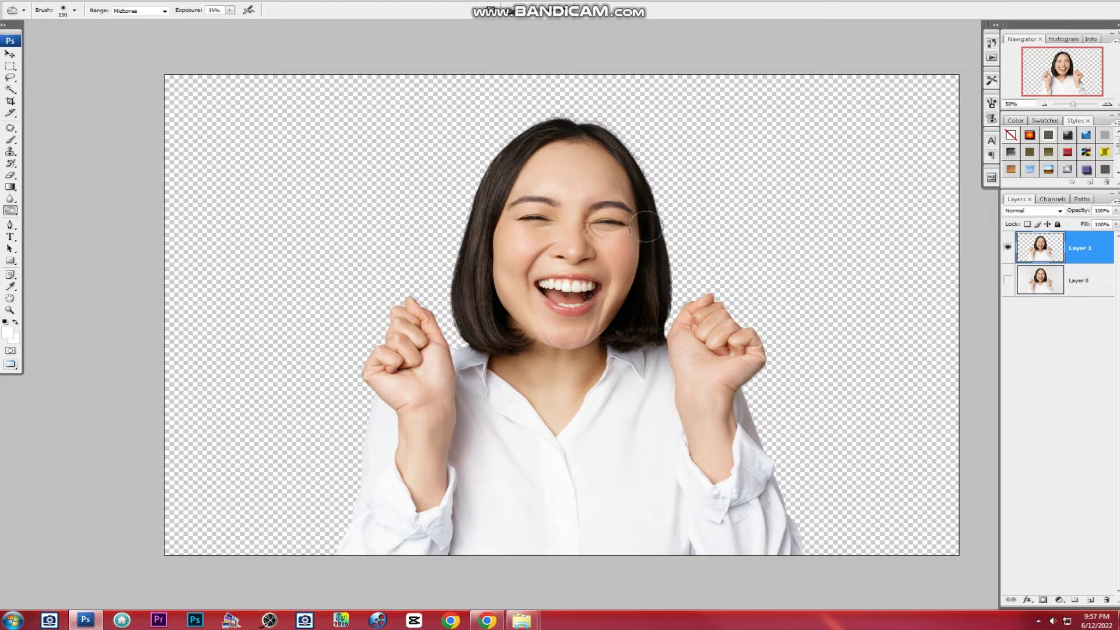
pyautogui.press('v')
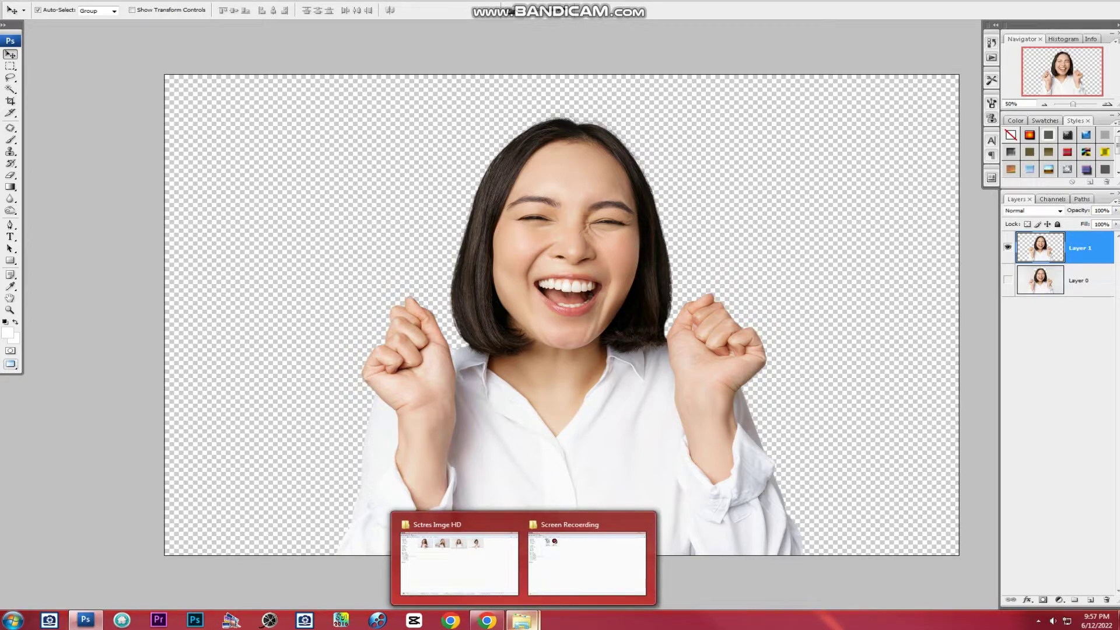
# Browse to E:\2022 All Beckground\Backgrounds 2017 and select the blue lantern bokeh photo.
pyautogui.click(504, 528)
pyautogui.click(48, 239)
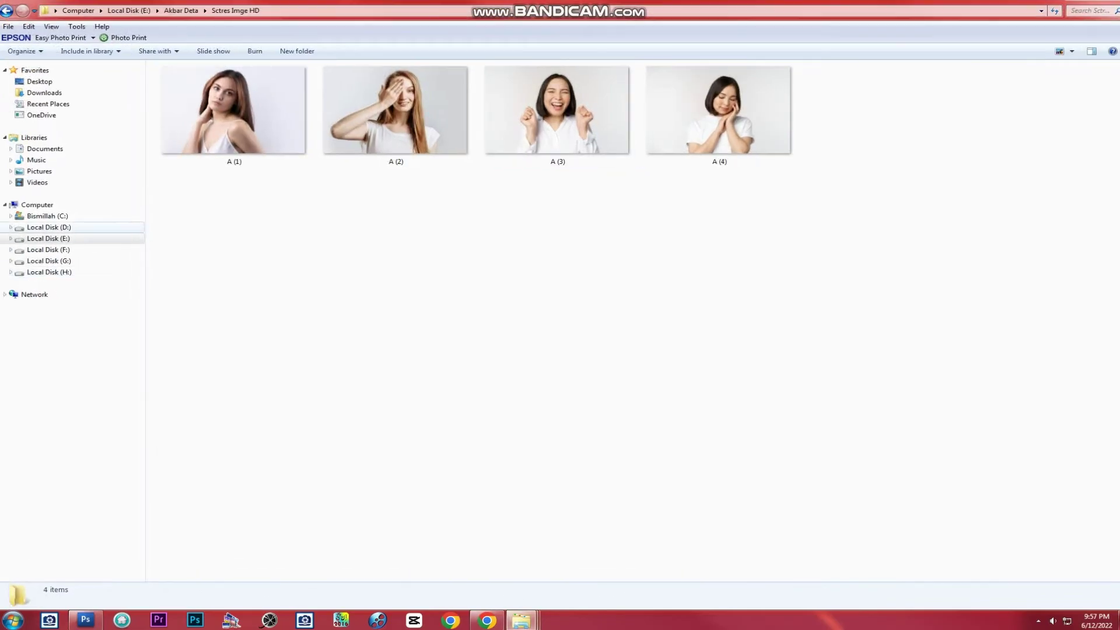
pyautogui.doubleClick(200, 94)
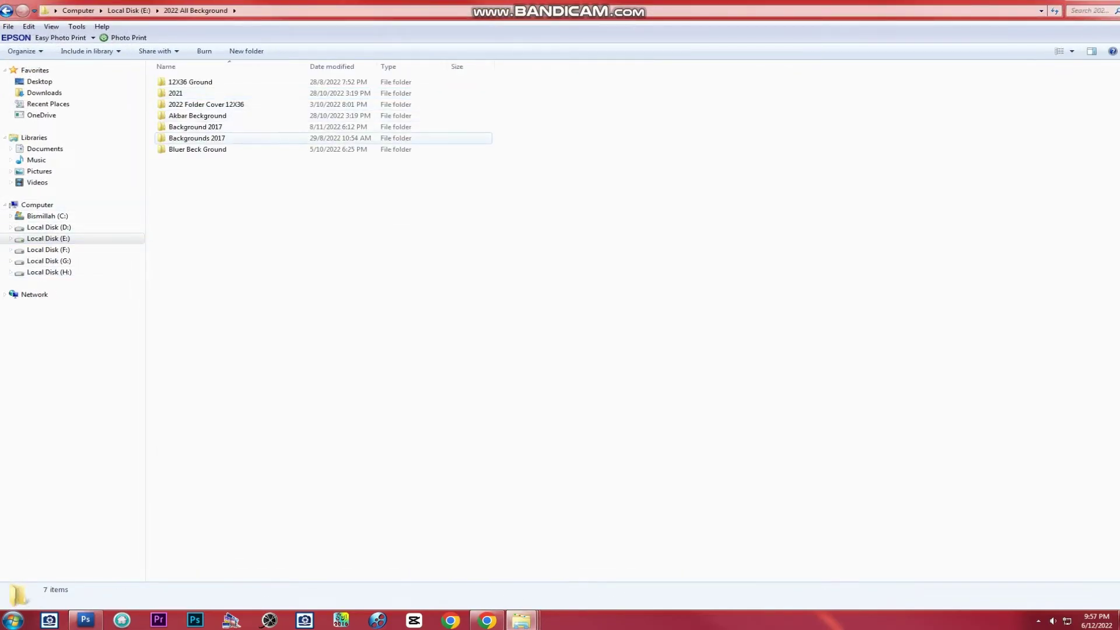
pyautogui.doubleClick(187, 138)
pyautogui.scroll(-10, 796, 476)
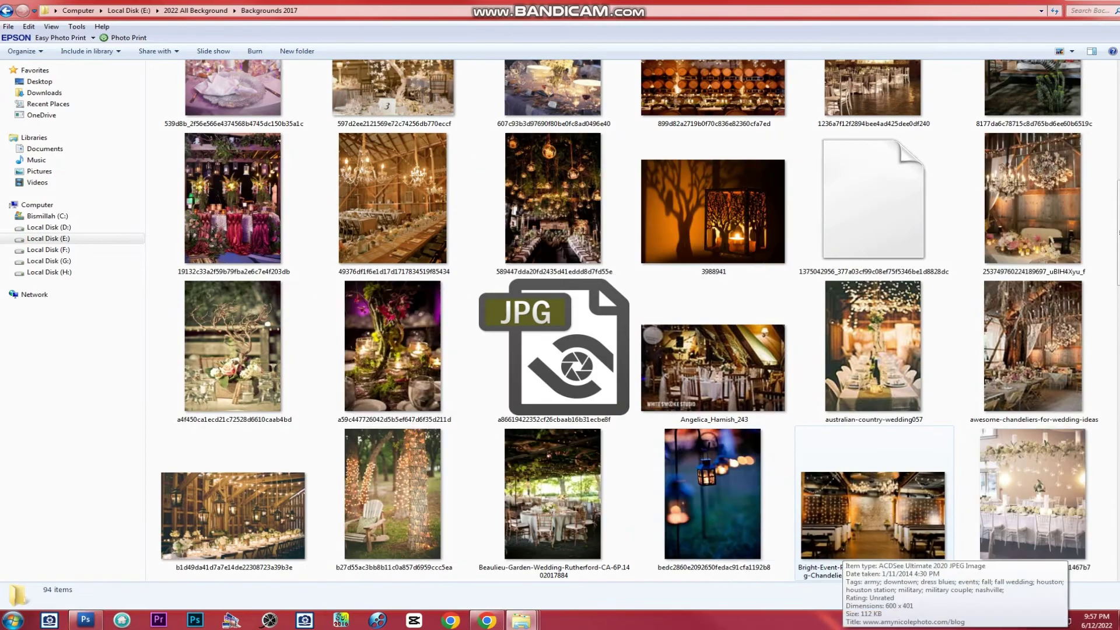
pyautogui.click(671, 473)
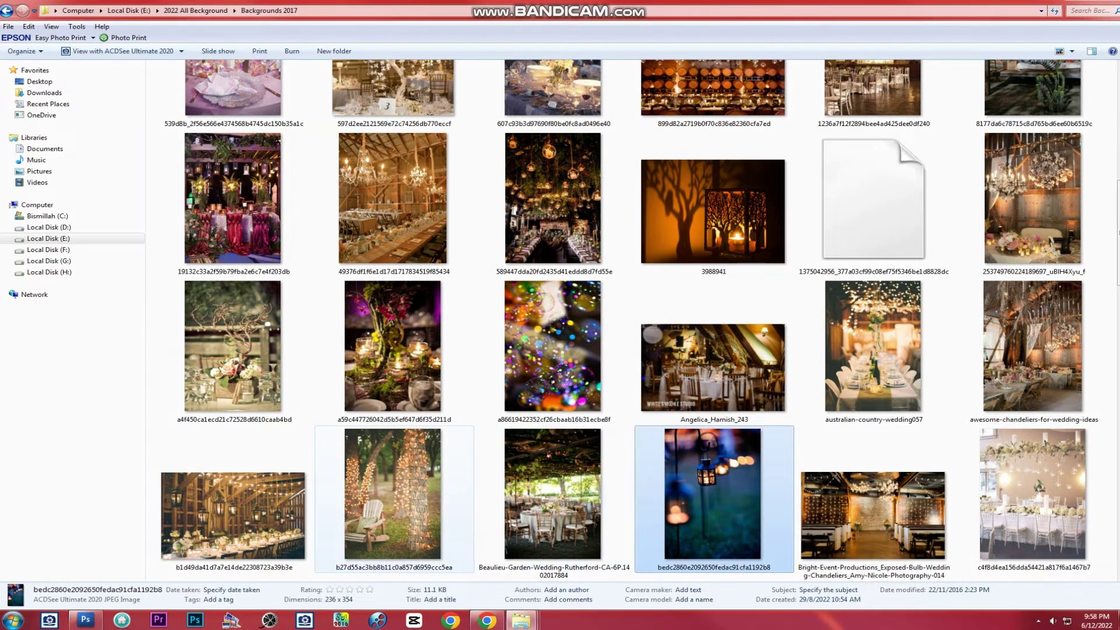
pyautogui.scroll(-3, 234, 350)
# Paste the lantern photo as a new layer, enlarged and shifted toward the right half.
pyautogui.click(85, 620)
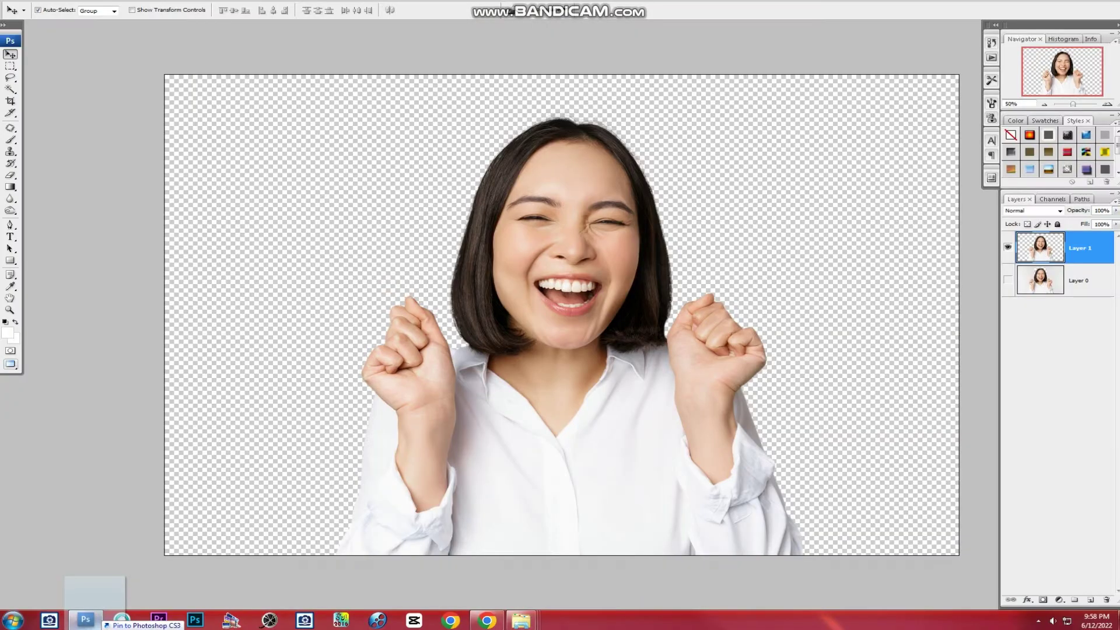
pyautogui.press('Return')
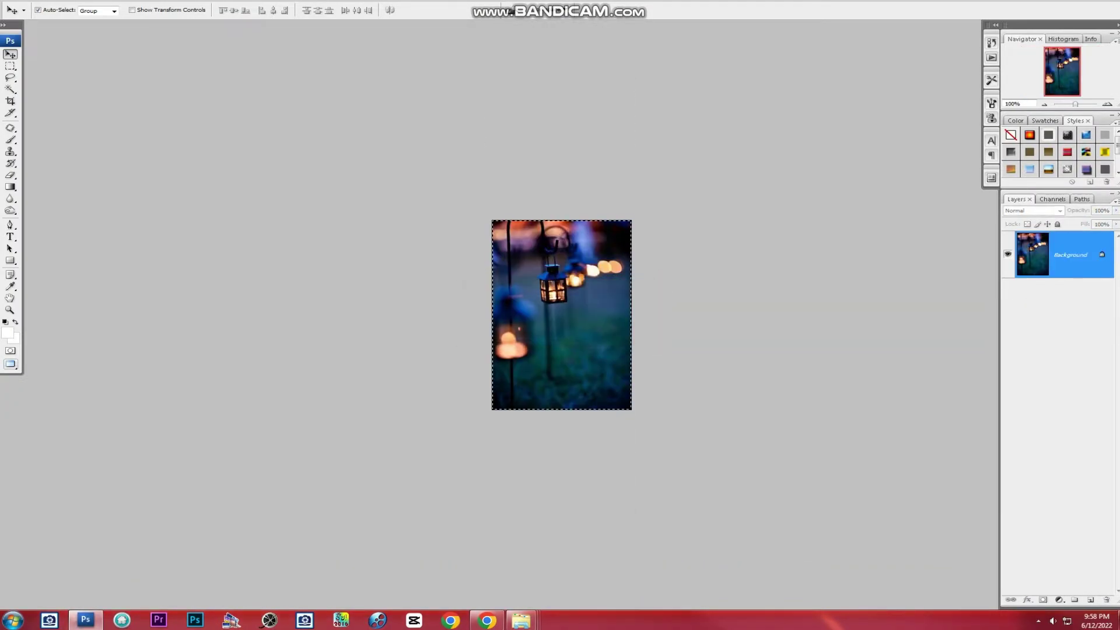
pyautogui.hotkey('ctrl', 't')
pyautogui.moveTo(596, 363)
pyautogui.mouseDown()
pyautogui.moveTo(690, 470)
pyautogui.moveTo(745, 563)
pyautogui.mouseUp()
pyautogui.moveTo(562, 315)
pyautogui.mouseDown()
pyautogui.moveTo(782, 313)
pyautogui.moveTo(403, 309)
pyautogui.moveTo(418, 309)
pyautogui.mouseUp()
pyautogui.press('Return')
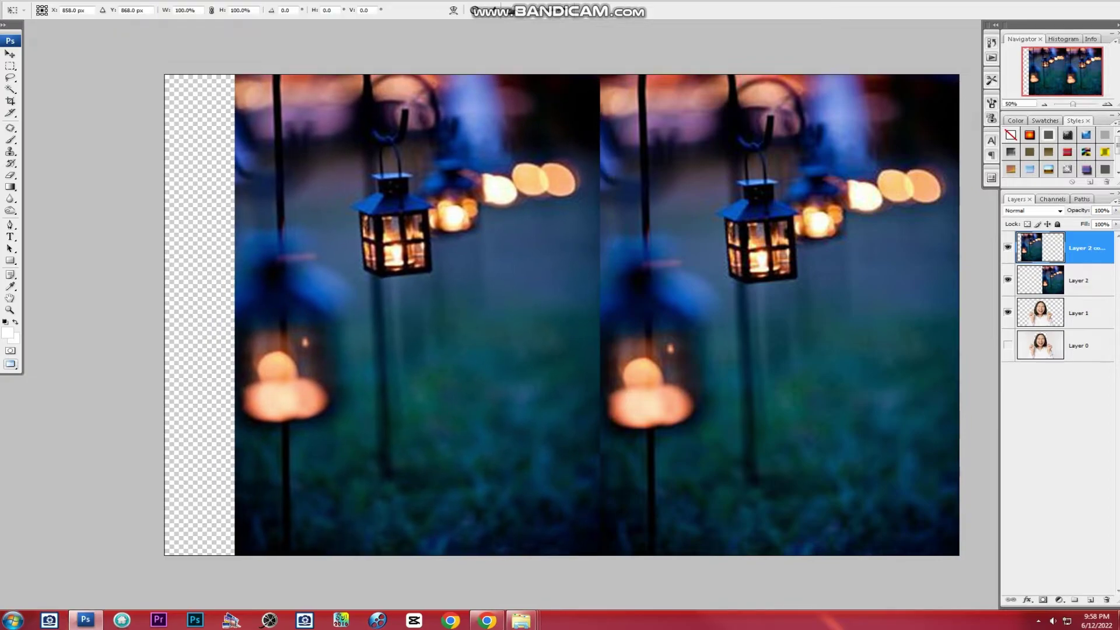
# Flip the duplicated lantern copy horizontally and line it up as a mirror at the centre.
pyautogui.hotkey('ctrl', 't')
pyautogui.rightClick(453, 369)
pyautogui.click(494, 507)
pyautogui.press('Return')
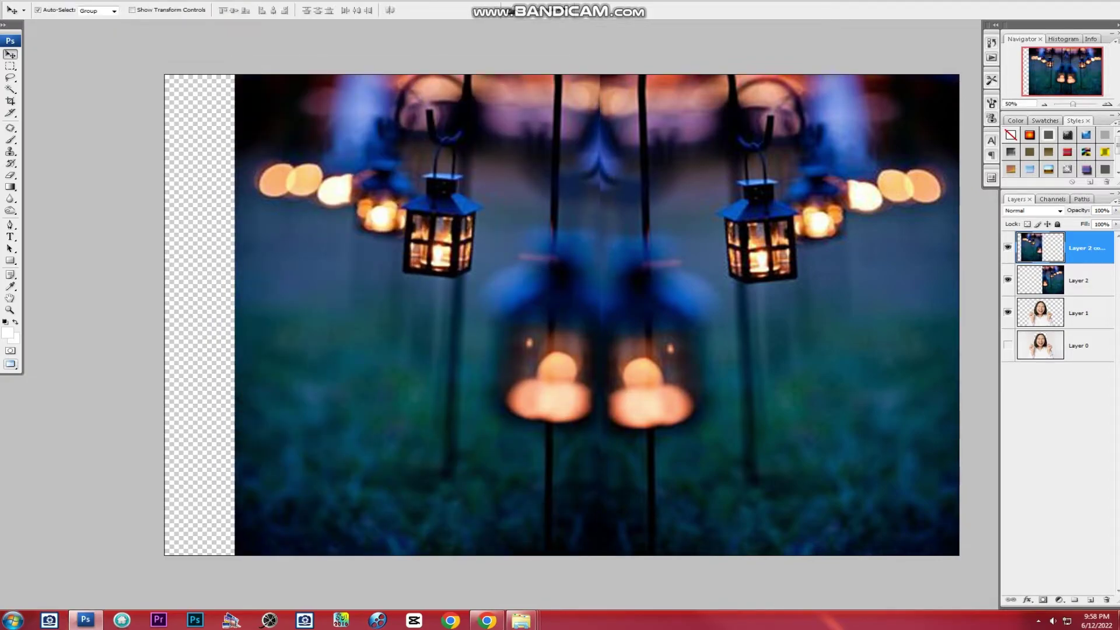
pyautogui.hotkey('shift', 'Down')
pyautogui.hotkey('shift', 'Down')
pyautogui.hotkey('shift', 'Down')
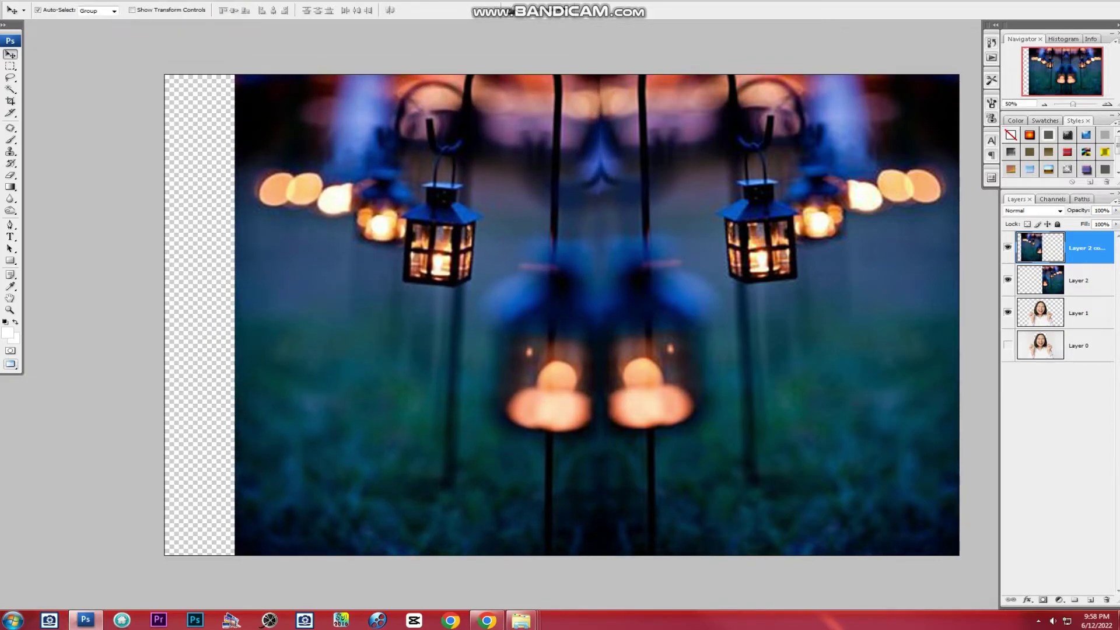
pyautogui.moveTo(466, 251); pyautogui.dragTo(467, 256)
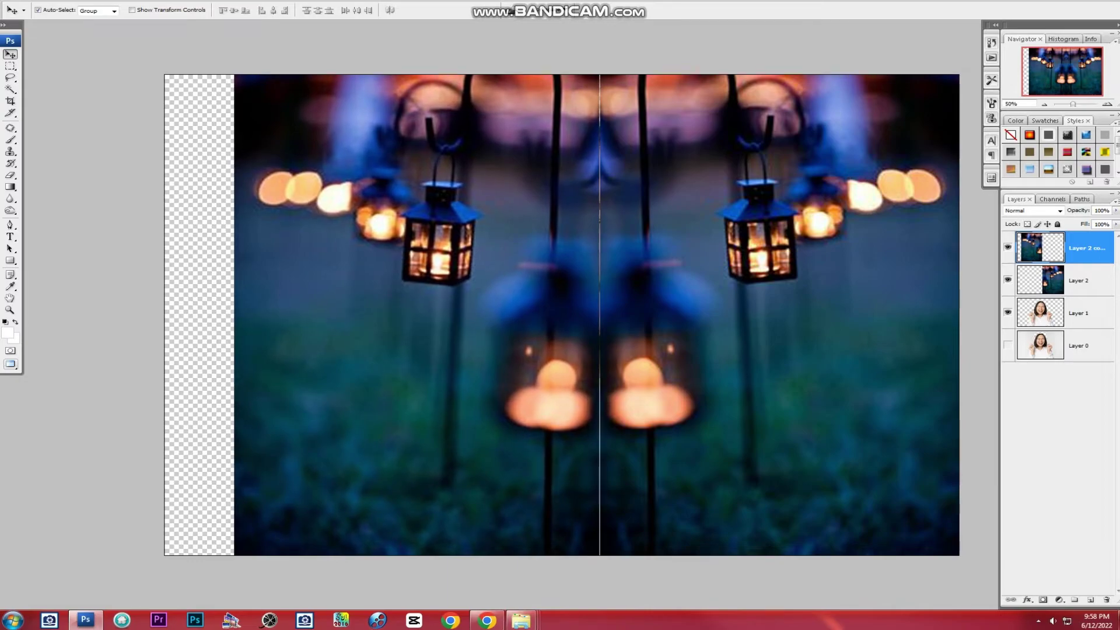
# Merge the lantern halves, stretch them over the transparent strip, and place them below Layer 1.
pyautogui.hotkey('ctrl', 'e')
pyautogui.hotkey('ctrl', 't')
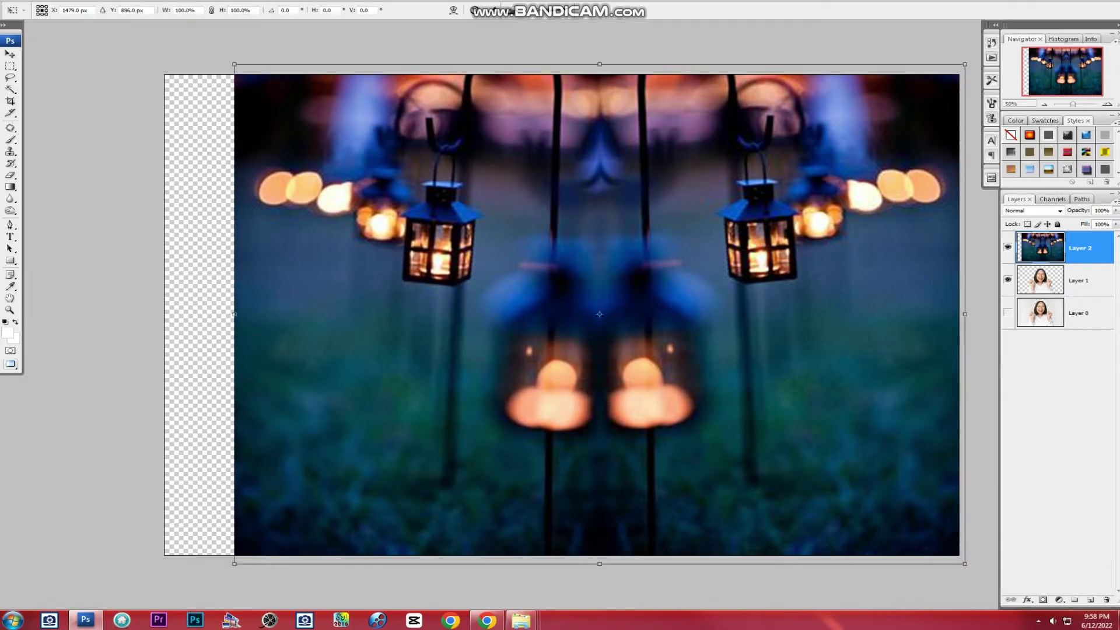
pyautogui.moveTo(234, 314); pyautogui.dragTo(164, 313)
pyautogui.press('Return')
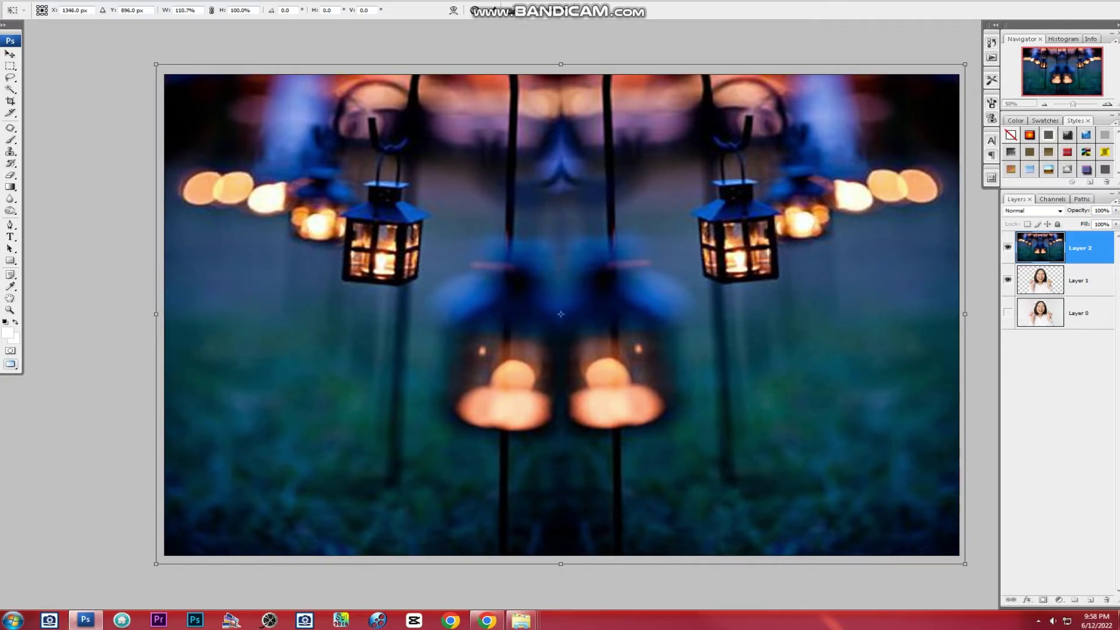
pyautogui.hotkey('ctrl', '[')
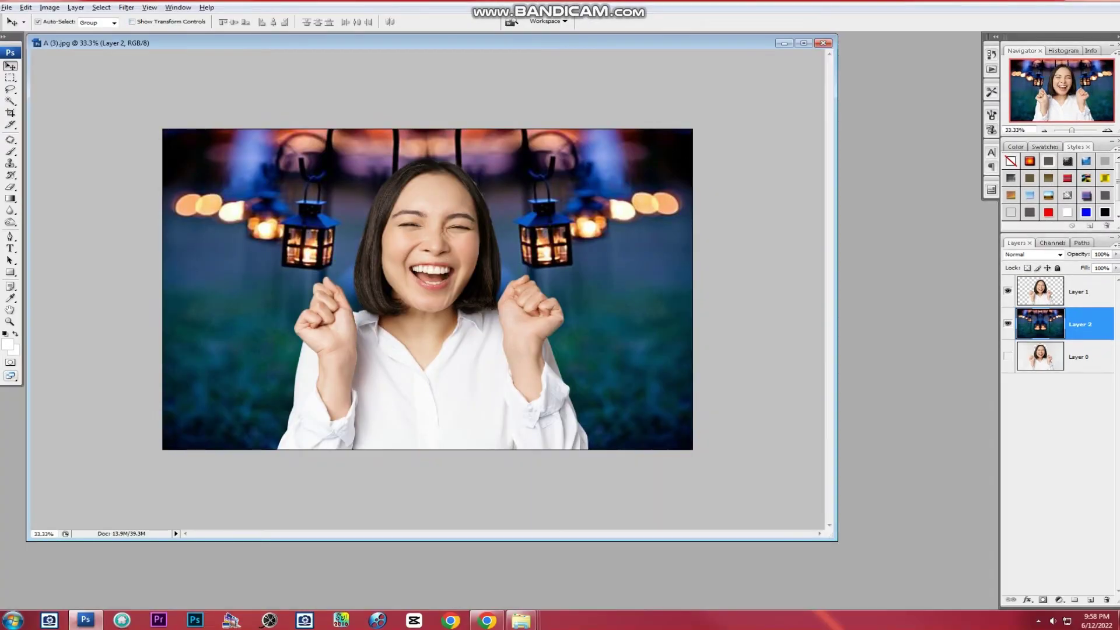
# Apply a Gaussian Blur with radius 58 to the lantern background.
pyautogui.click(127, 7)
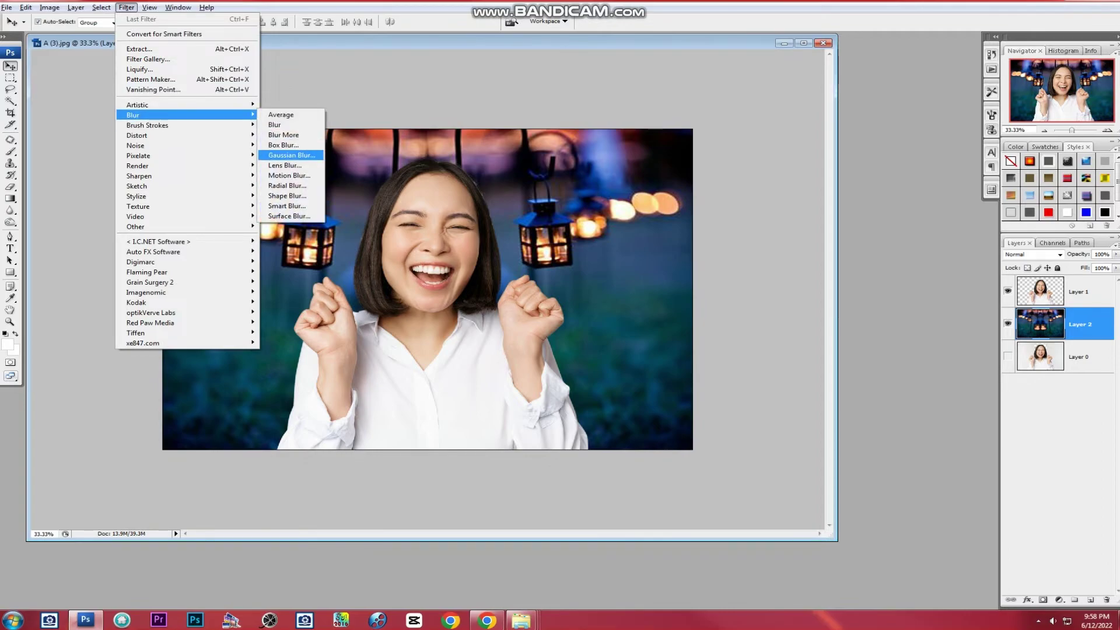
pyautogui.click(292, 154)
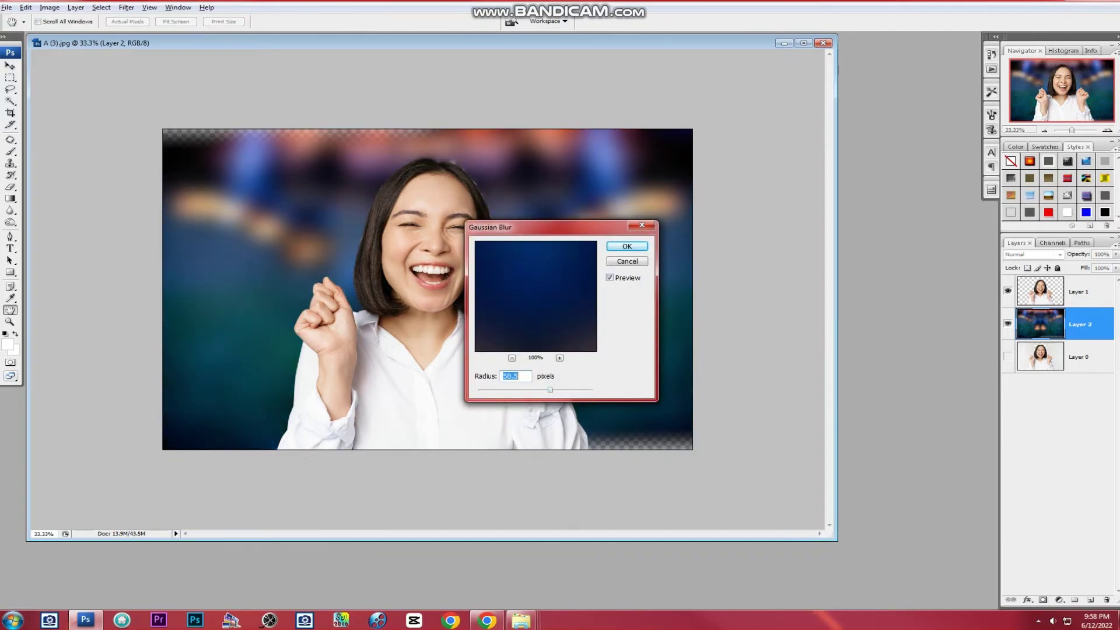
pyautogui.press('Return')
# Shift and enlarge the blurred background so it fills the whole canvas.
pyautogui.hotkey('ctrl', 't')
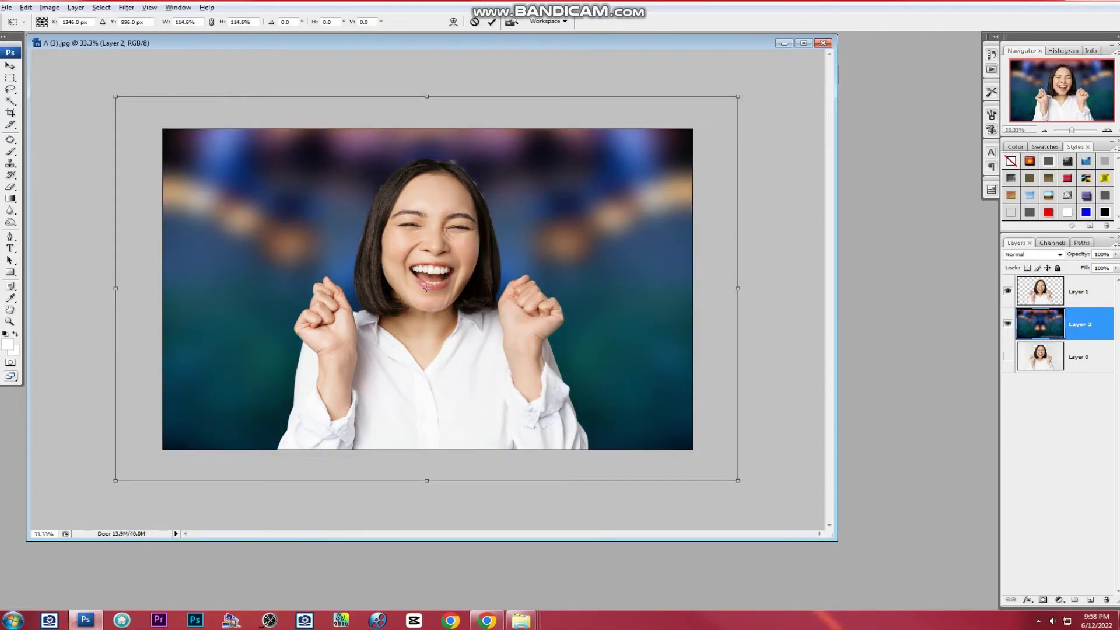
pyautogui.moveTo(426, 288); pyautogui.dragTo(445, 301)
pyautogui.moveTo(154, 121); pyautogui.dragTo(66, 51)
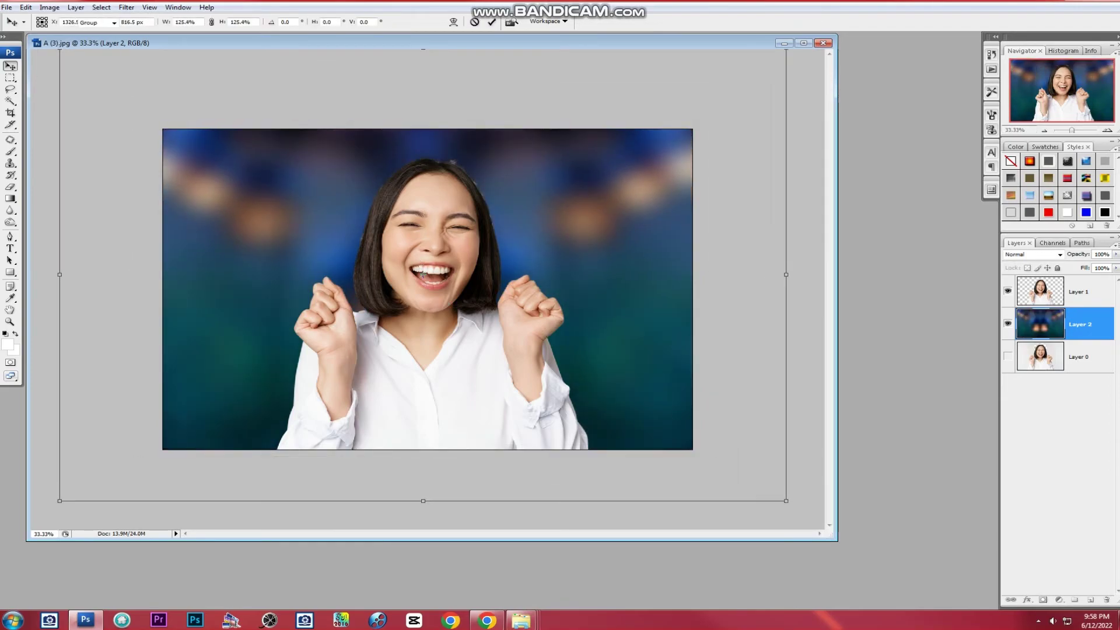
pyautogui.press('Return')
pyautogui.hotkey('ctrl', '+')
pyautogui.hotkey('ctrl', '+')
pyautogui.hotkey('ctrl', '+')
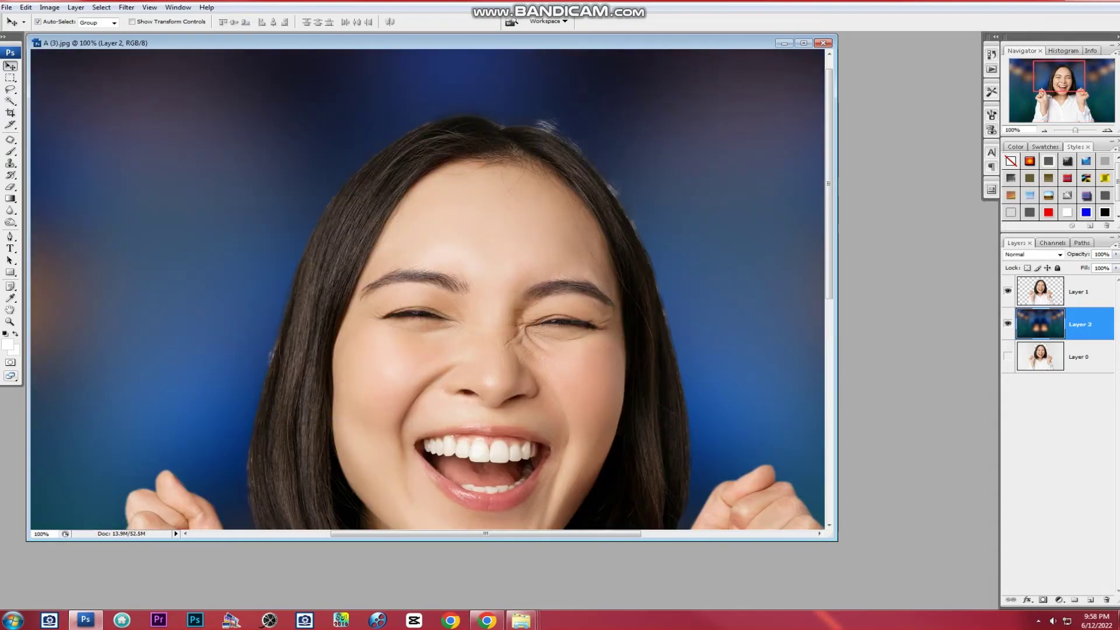
# Burn the pale hair wisps on top and upper left of the woman's head darker.
pyautogui.hotkey('alt', ']')
pyautogui.press('o')
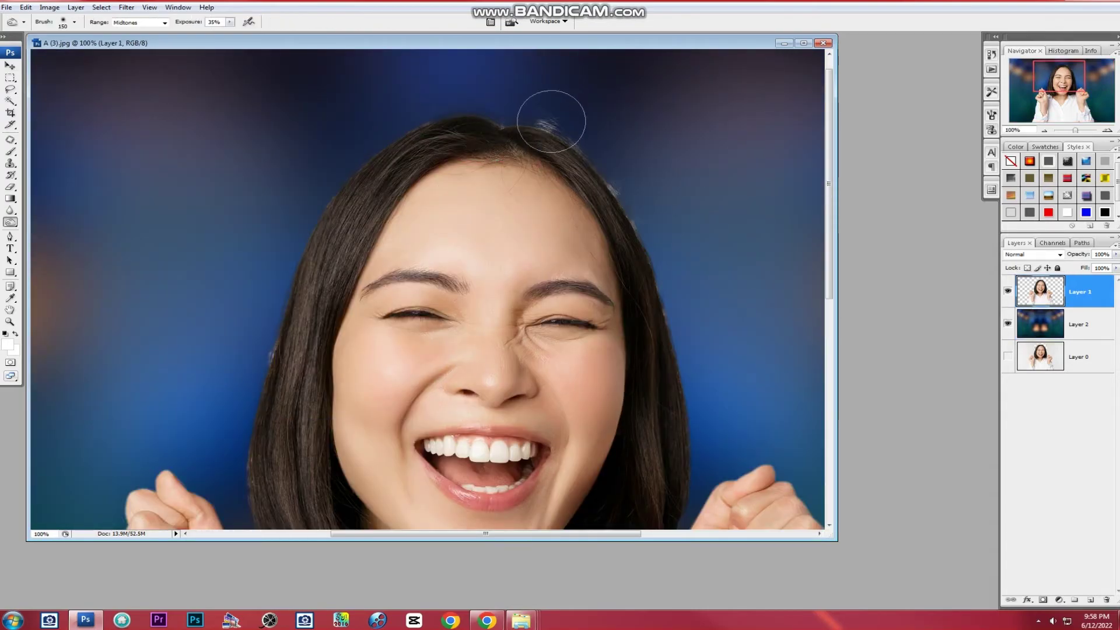
pyautogui.moveTo(544, 109); pyautogui.dragTo(542, 105)
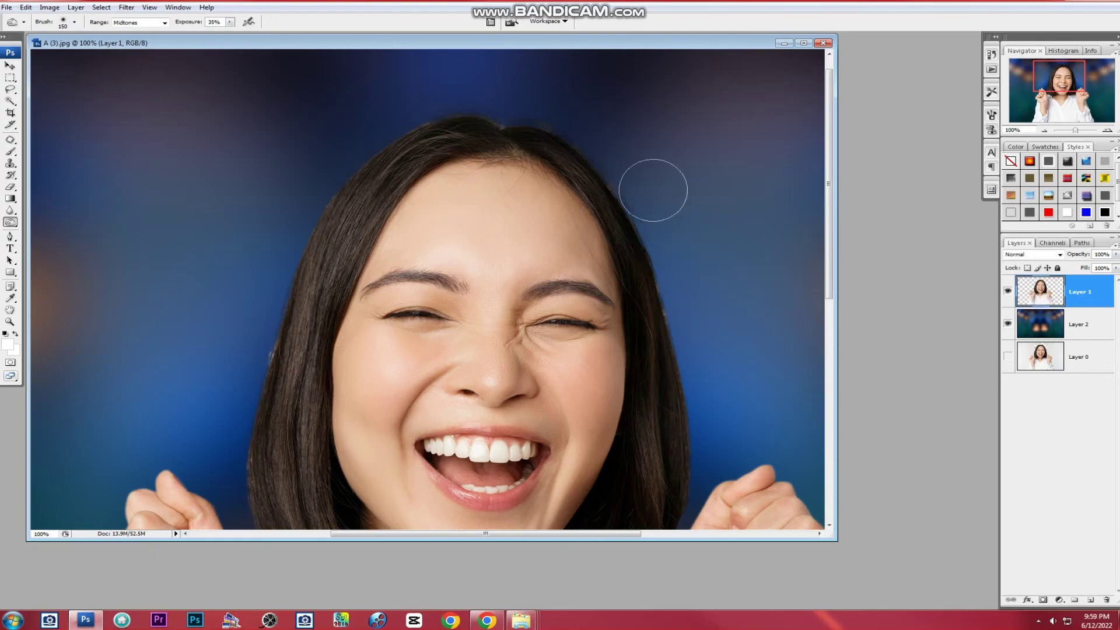
pyautogui.moveTo(650, 205); pyautogui.dragTo(644, 191)
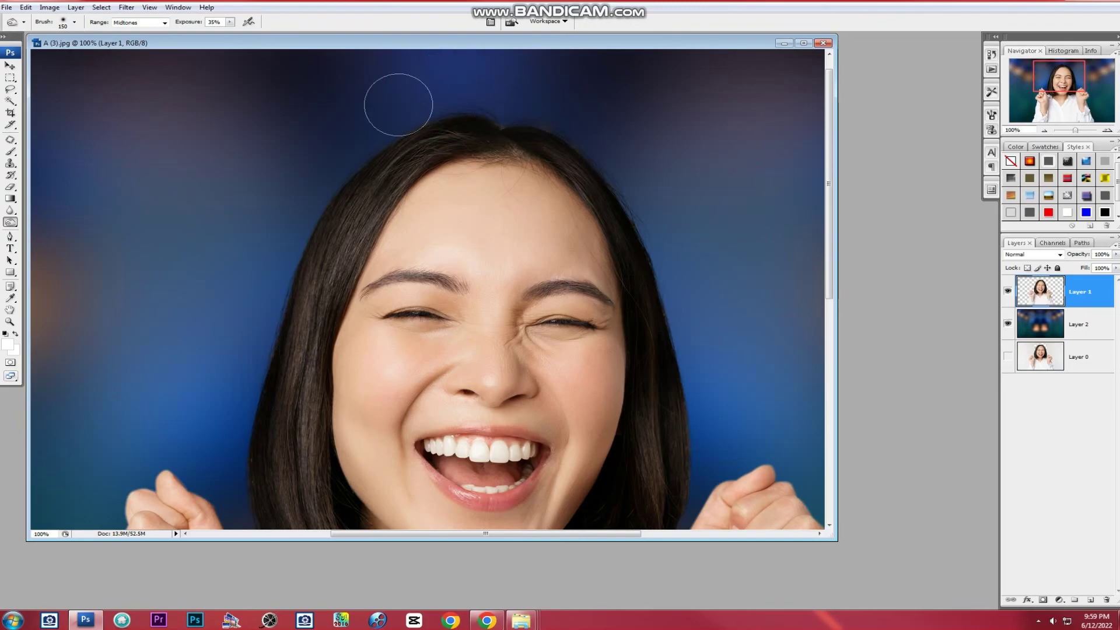
pyautogui.hotkey('ctrl', '-')
pyautogui.hotkey('ctrl', '-')
pyautogui.hotkey('ctrl', '-')
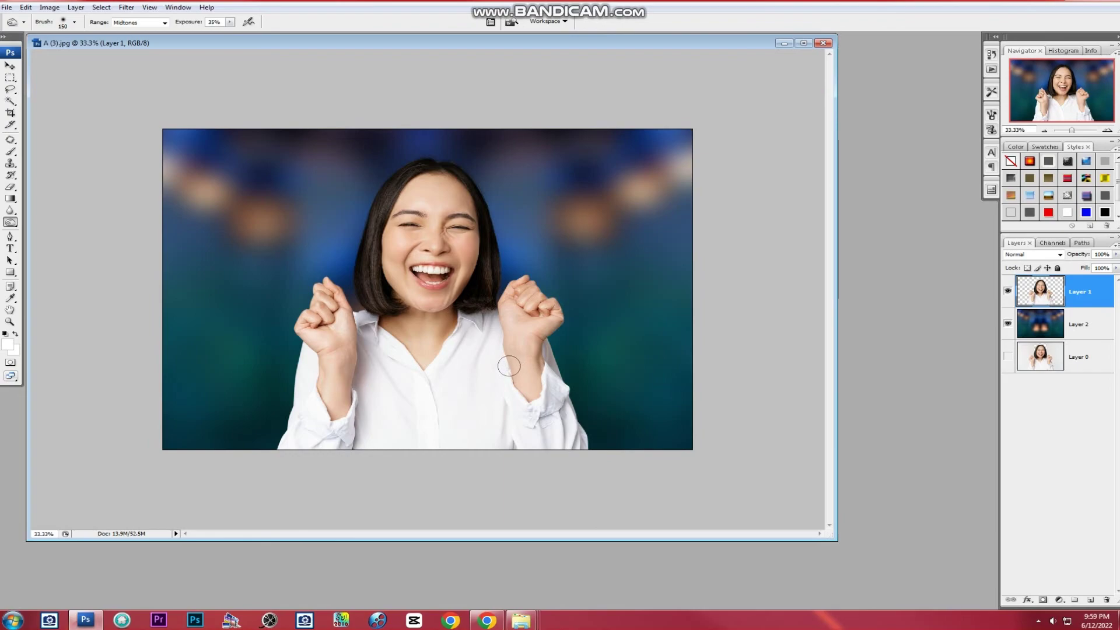
pyautogui.press('v')
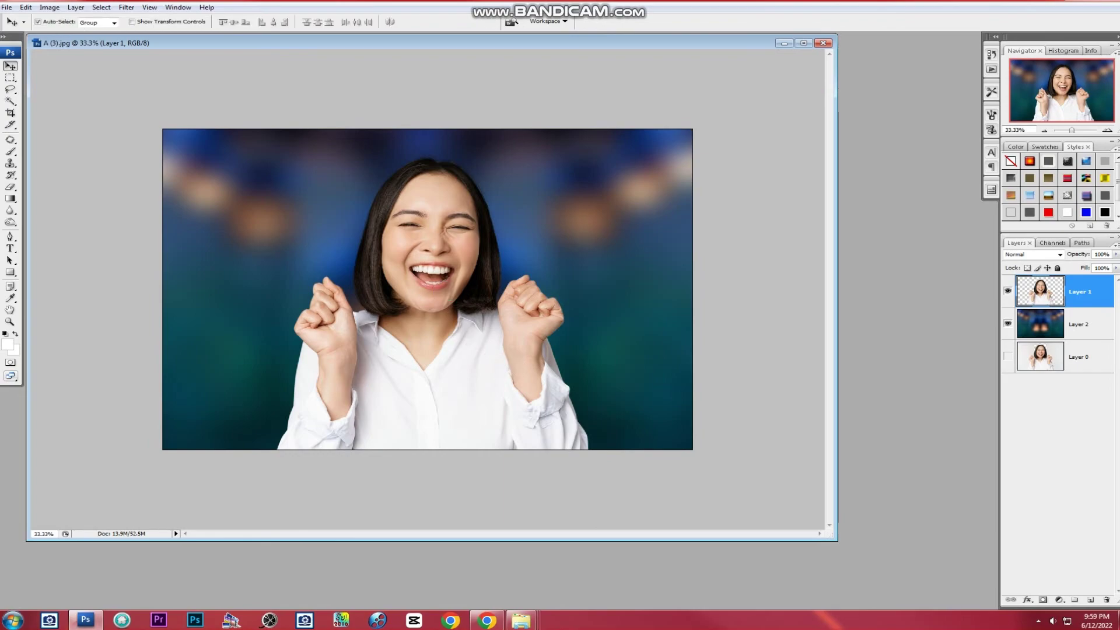
# Save the layered composite as Photoshop PSD 'A (3).psd' with Maximize Compatibility accepted.
pyautogui.hotkey('ctrl', 's')
pyautogui.press('Return')
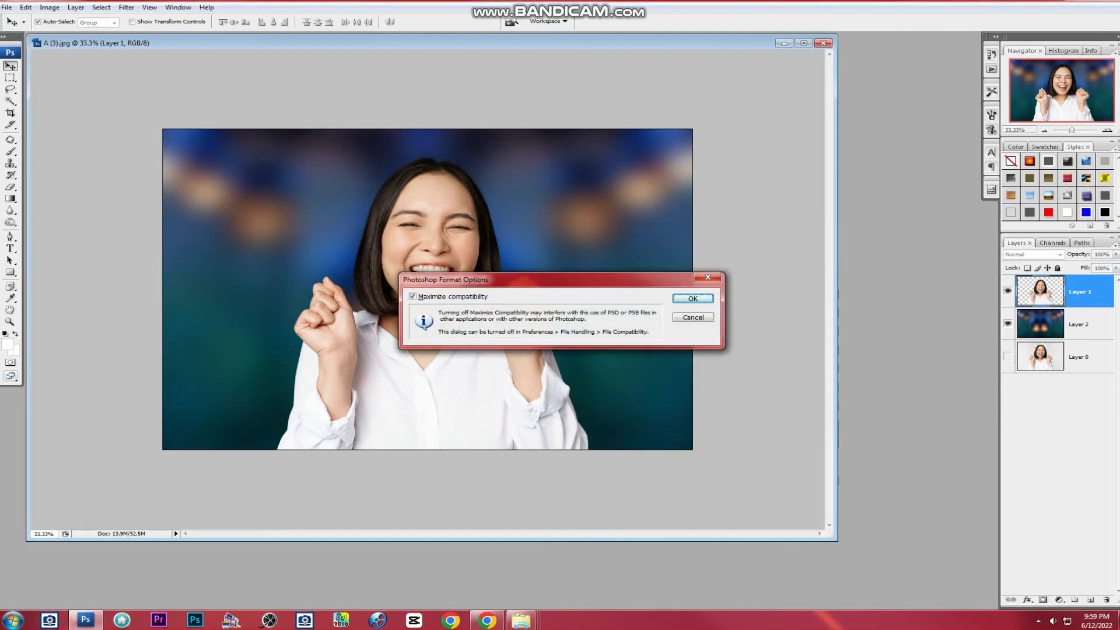
pyautogui.press('Return')
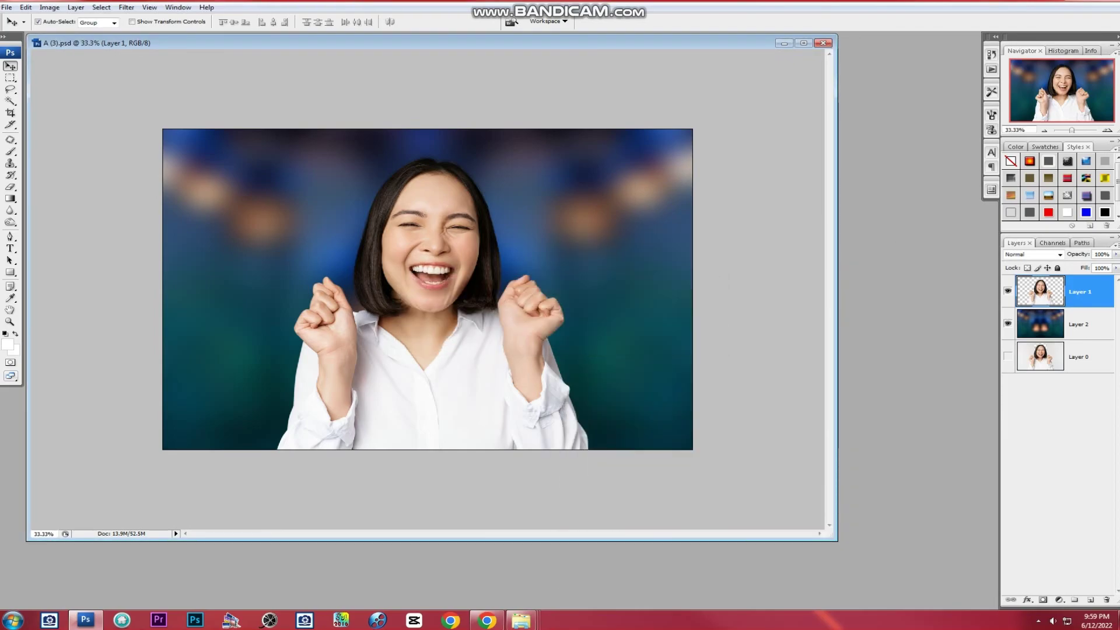